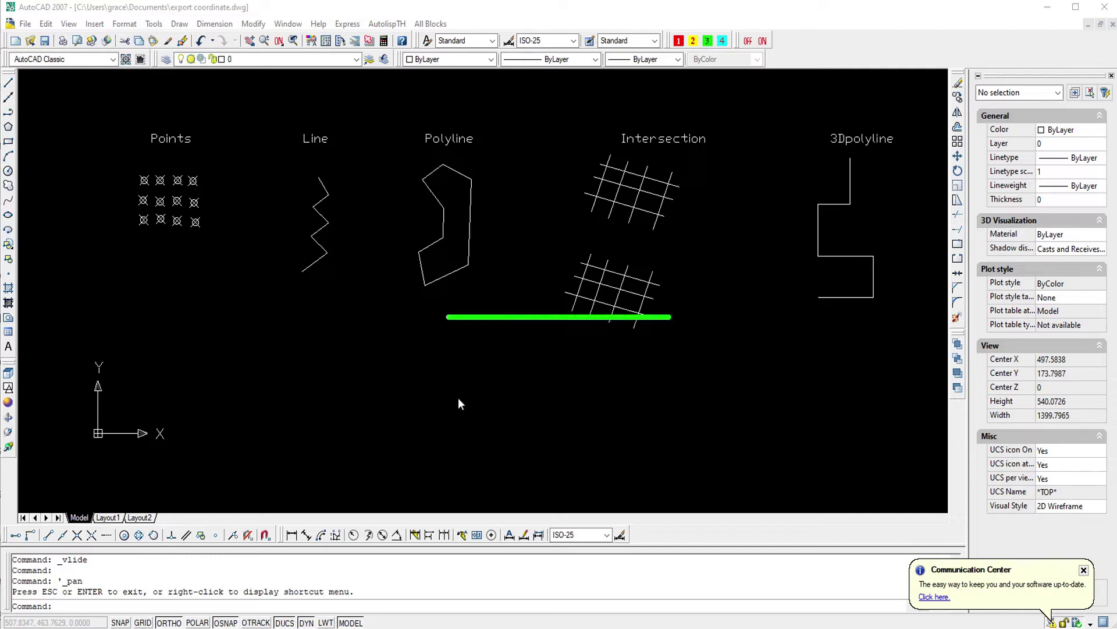
Load the Export_Coordinate.VLX add-on through the AP Load/Unload Applications dialog
text(ap)
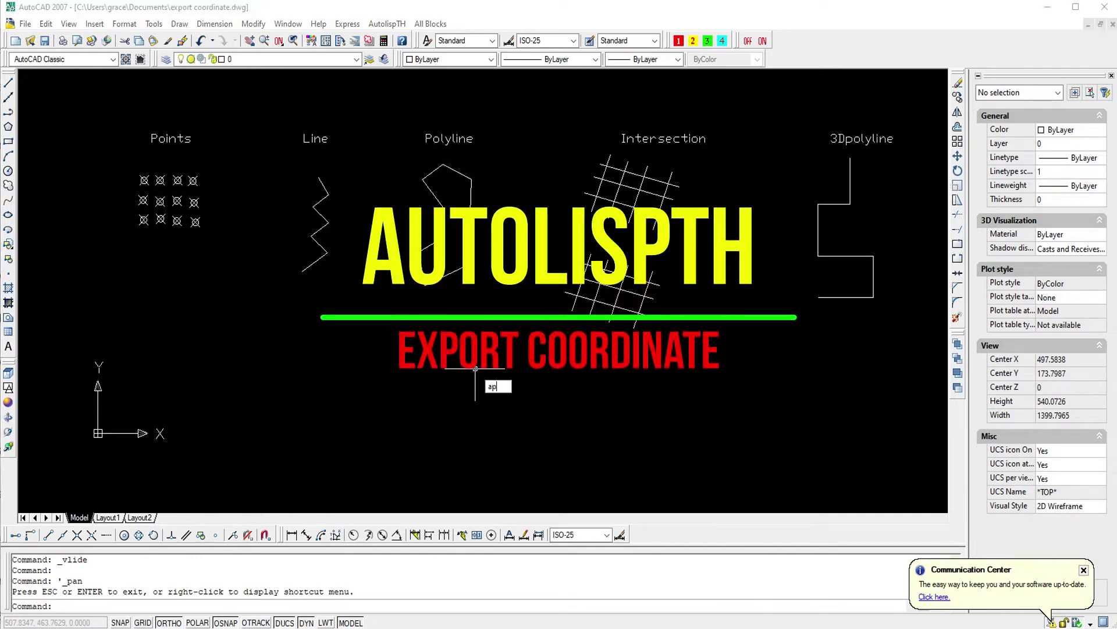
key(Return)
click(446, 216)
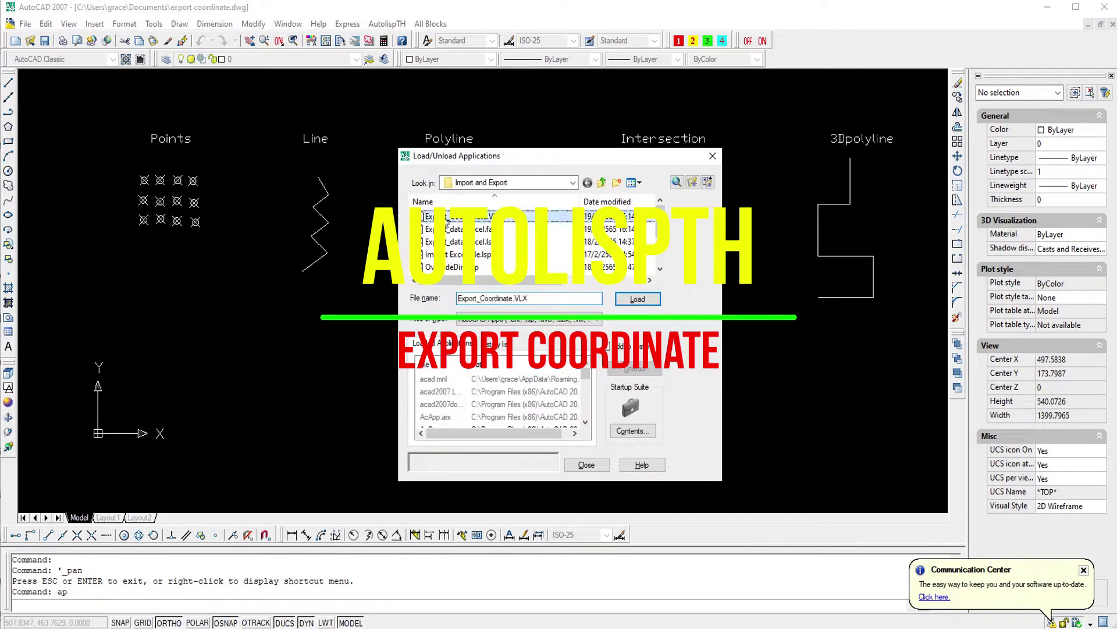
click(630, 301)
click(584, 464)
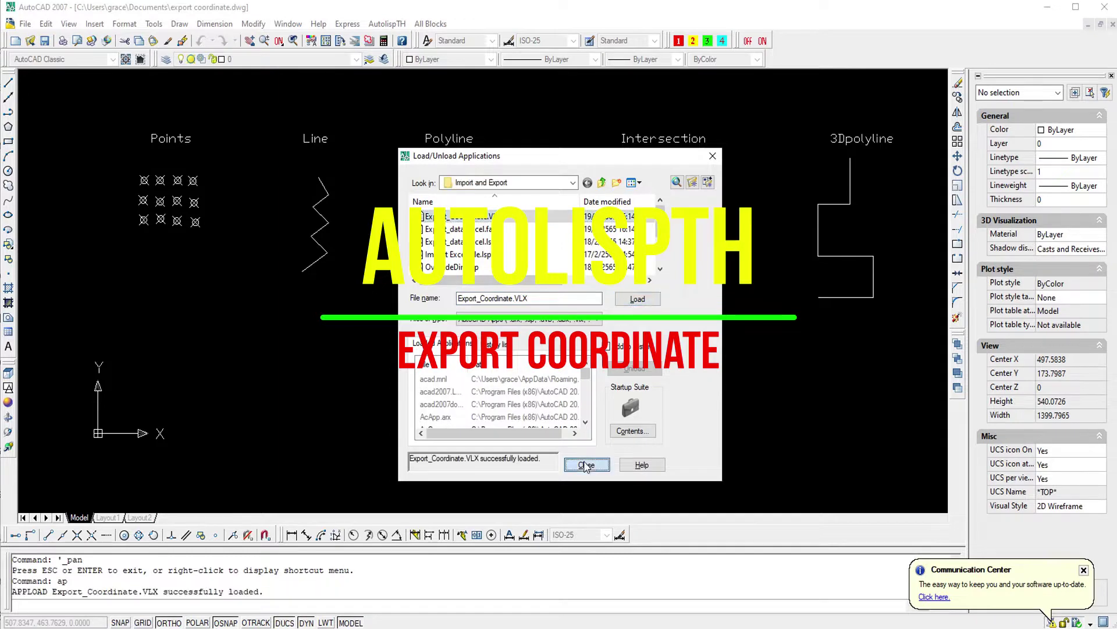
text(exp)
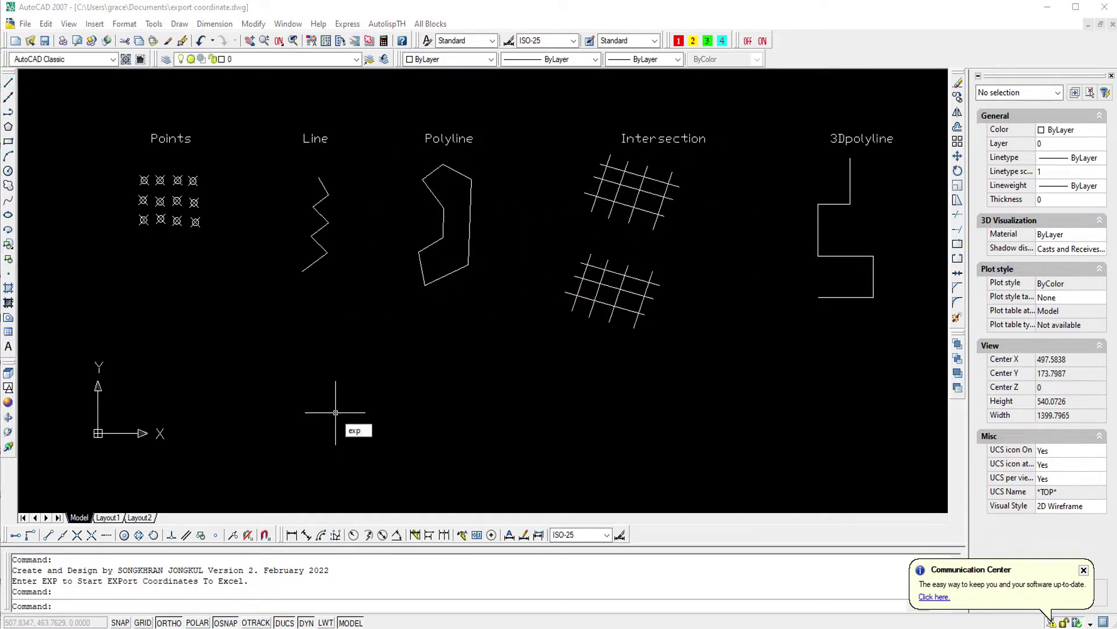
Run EXP and confirm point picking with X/Y/Z data, numbered labels and text height 2
key(Return)
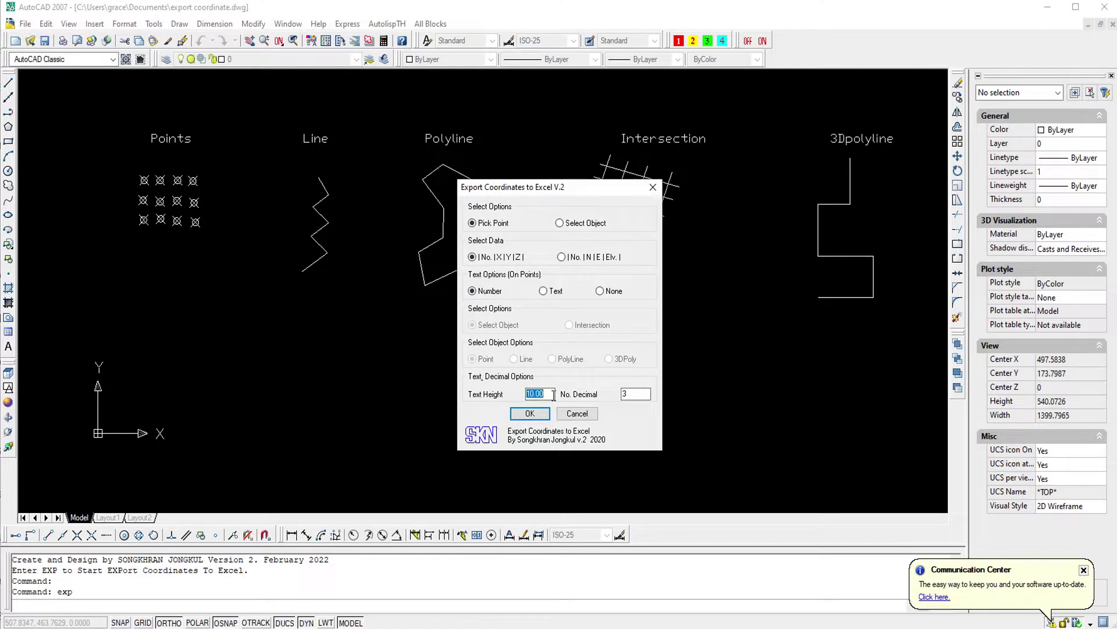
click(531, 413)
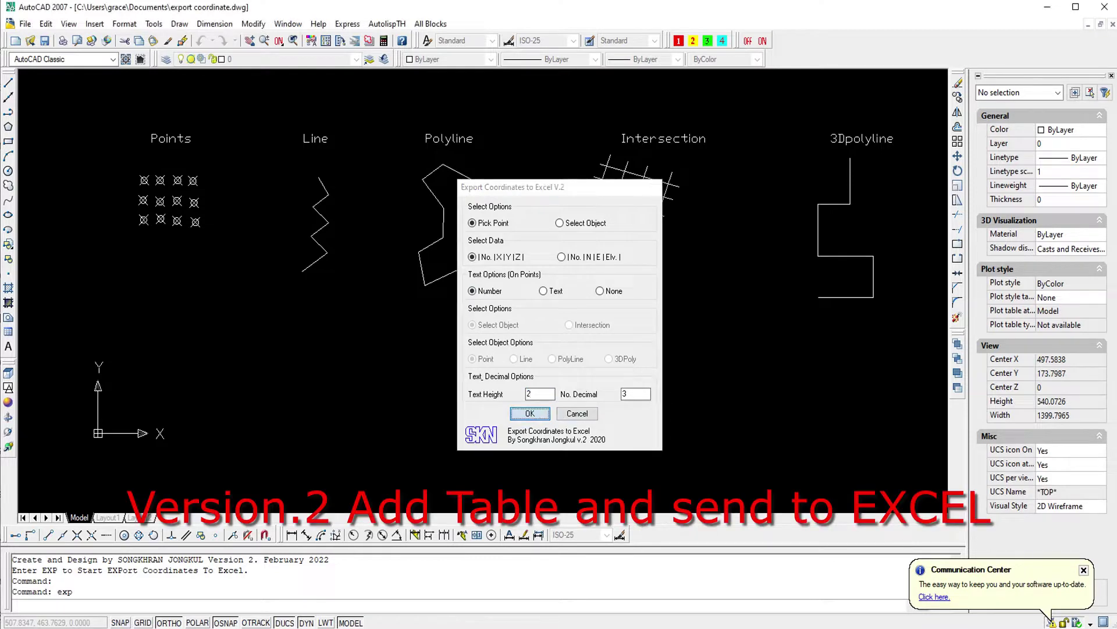
Pick the ten points in two rows below the Points group
click(139, 299)
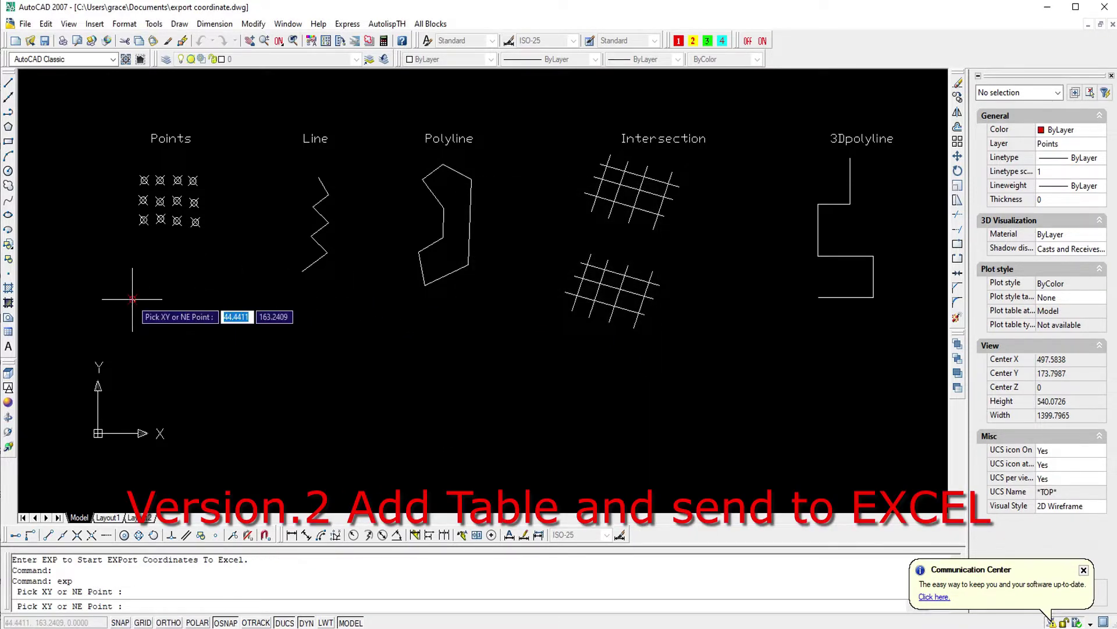
scroll(137, 298, up, 5)
click(201, 299)
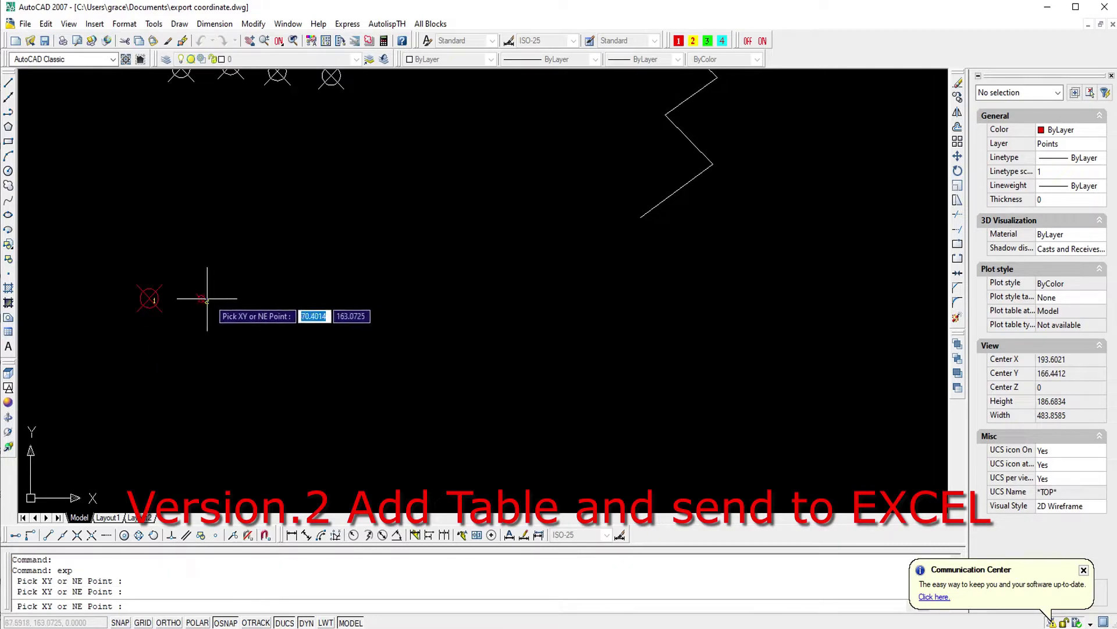
click(253, 299)
click(313, 299)
click(367, 299)
scroll(441, 299, down, 3)
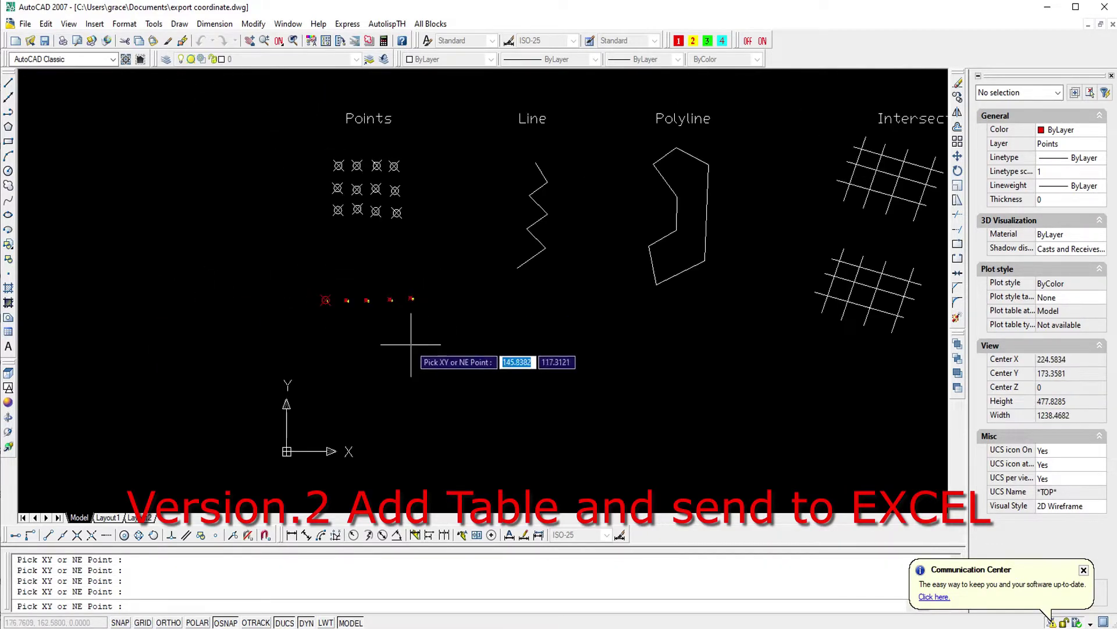
click(324, 332)
click(366, 333)
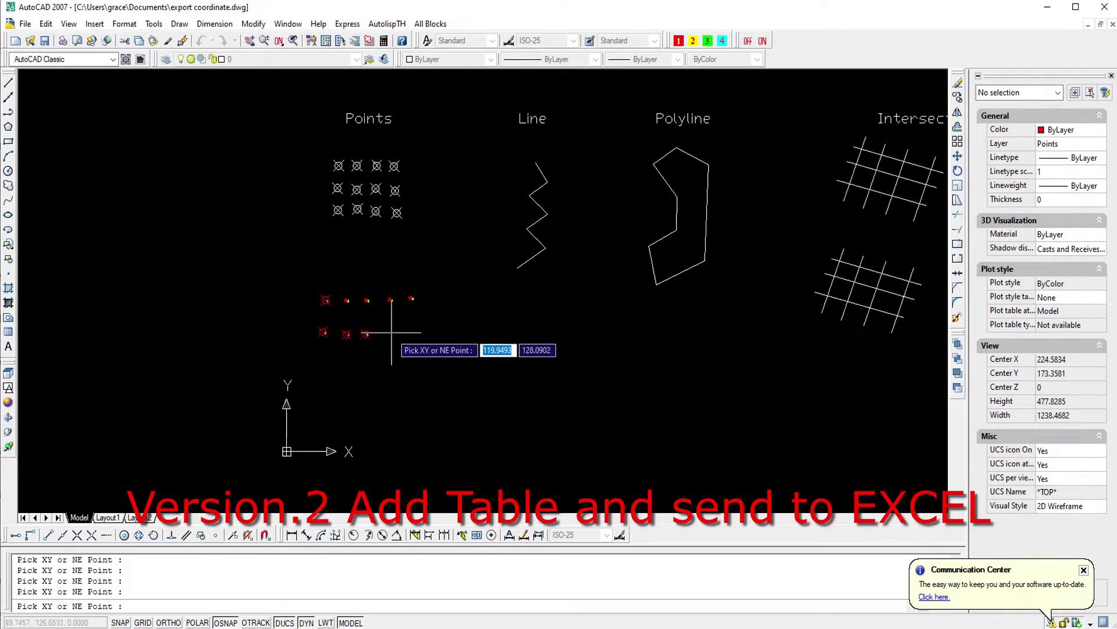
click(413, 327)
key(Return)
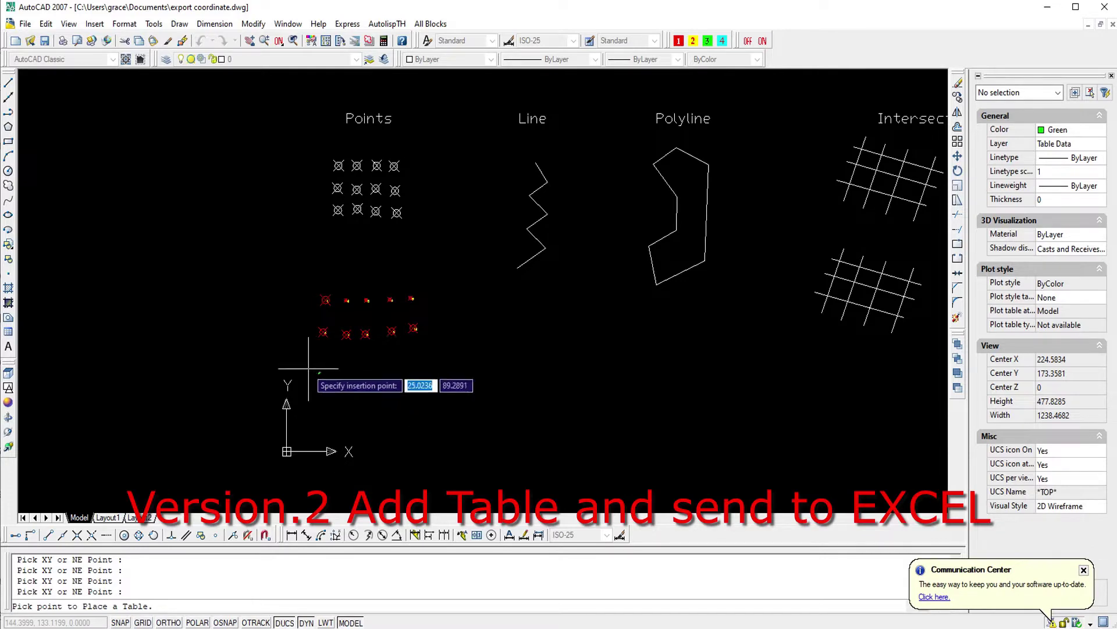
Place the green coordinate table near the origin and review the rows in Excel
click(298, 368)
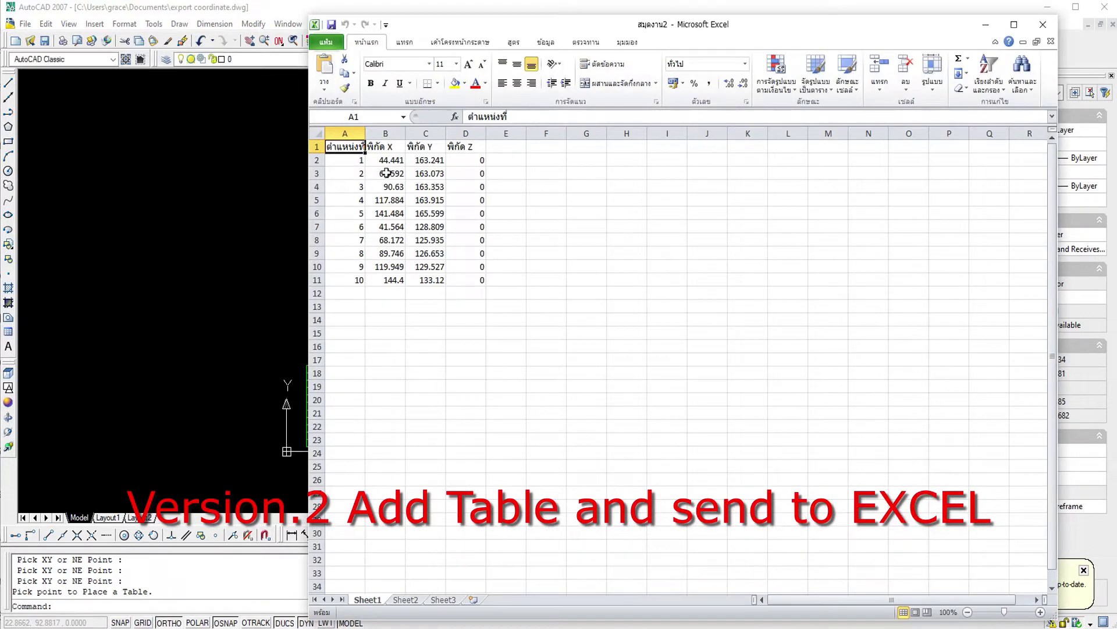
click(354, 307)
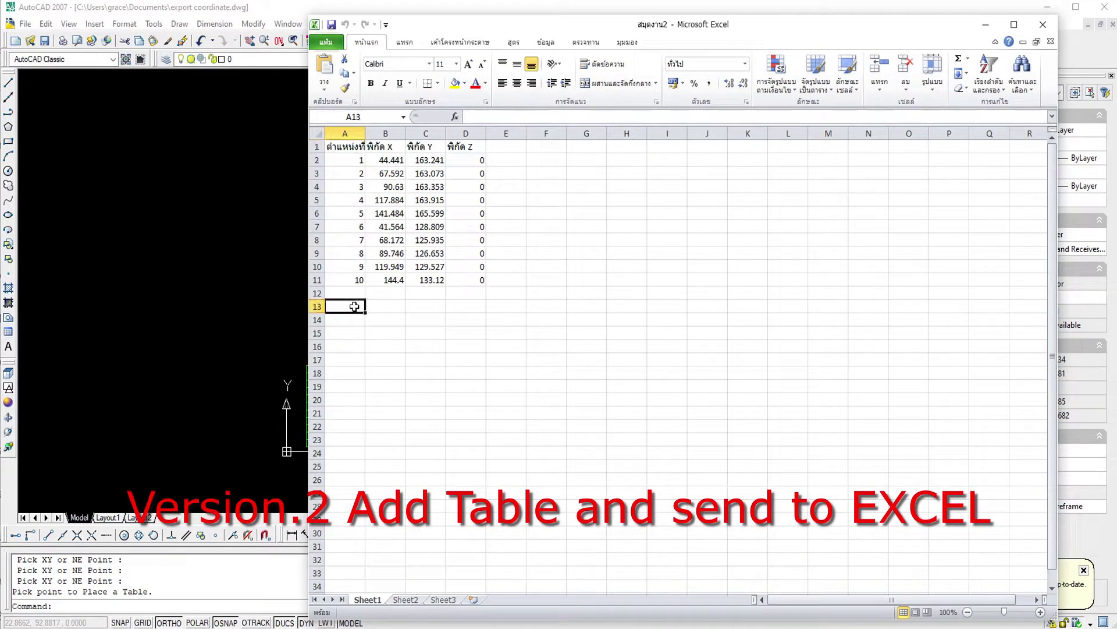
click(1042, 27)
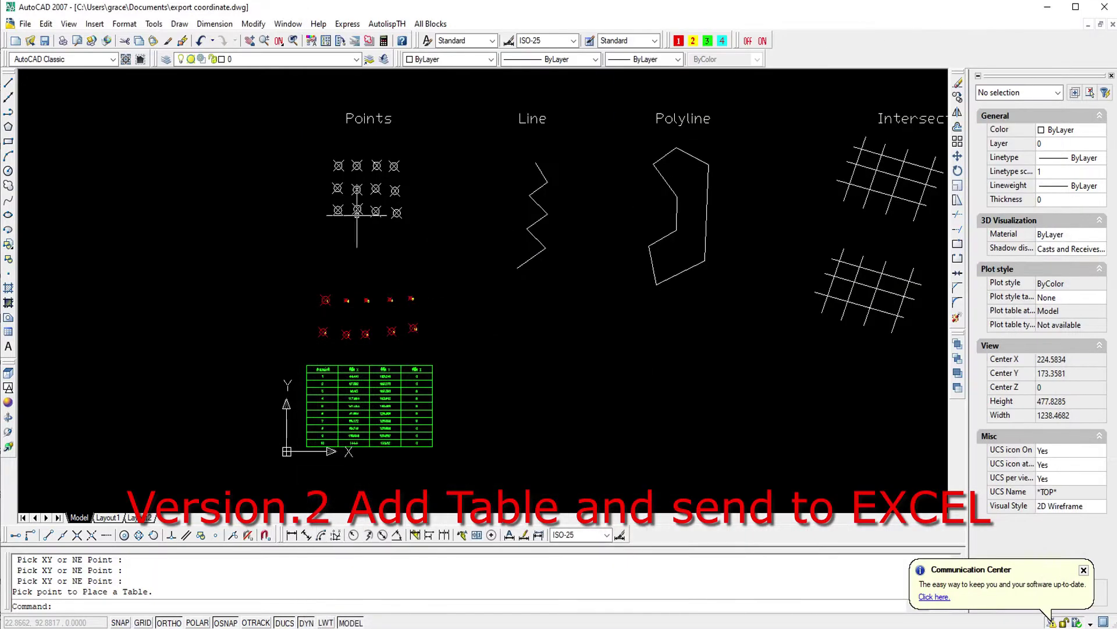
Change the point style to small crosses sized 3% relative to screen
click(126, 26)
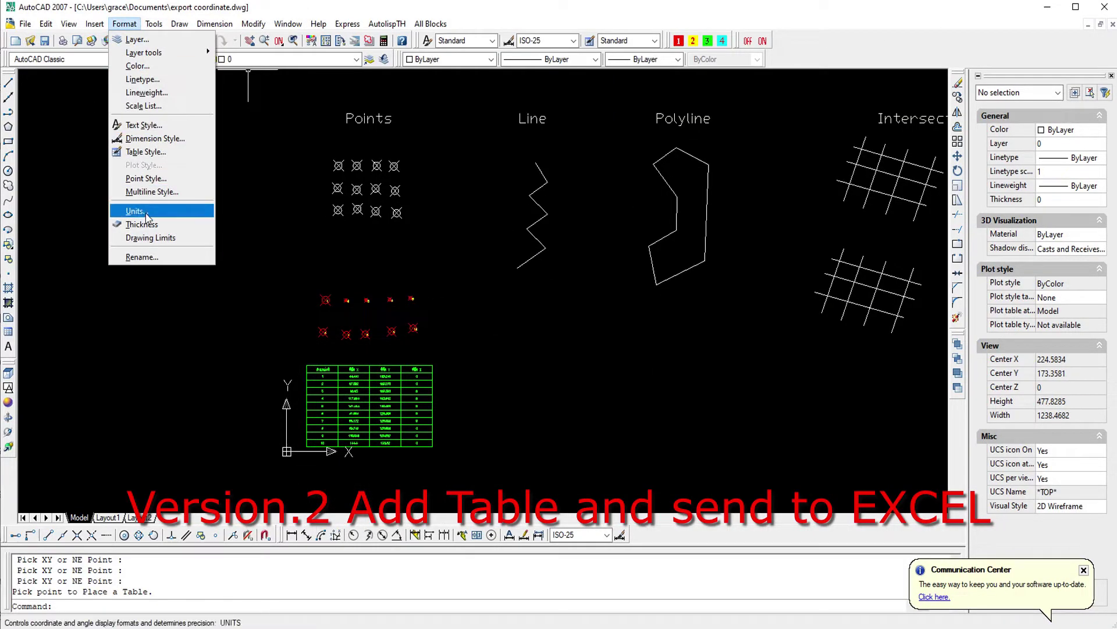
click(146, 178)
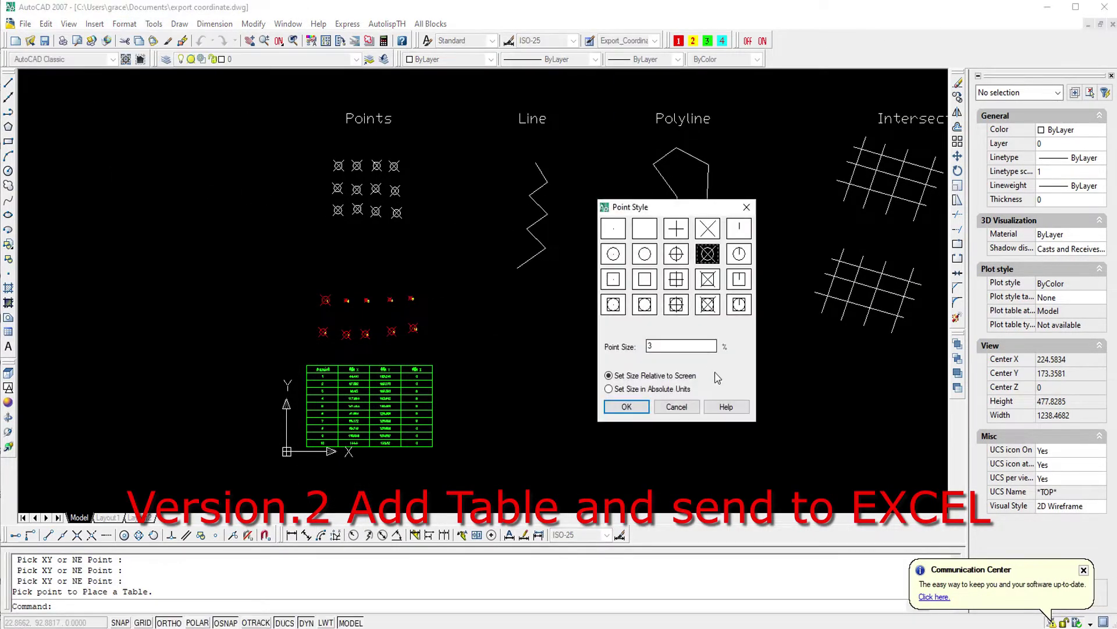
click(625, 407)
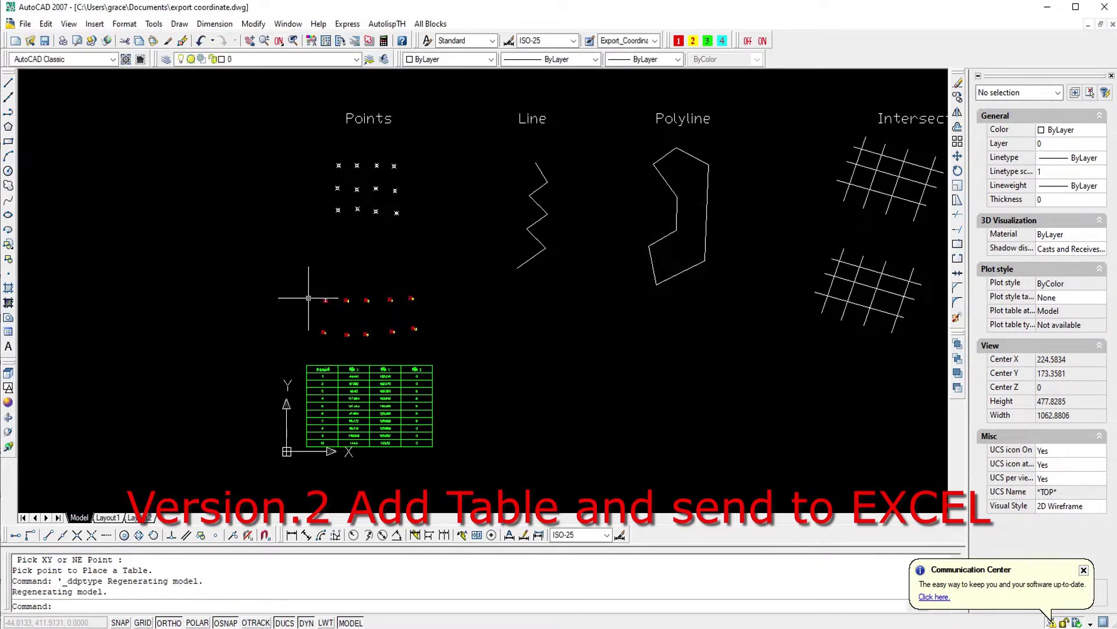
scroll(343, 323, up, 5)
scroll(430, 390, down, 6)
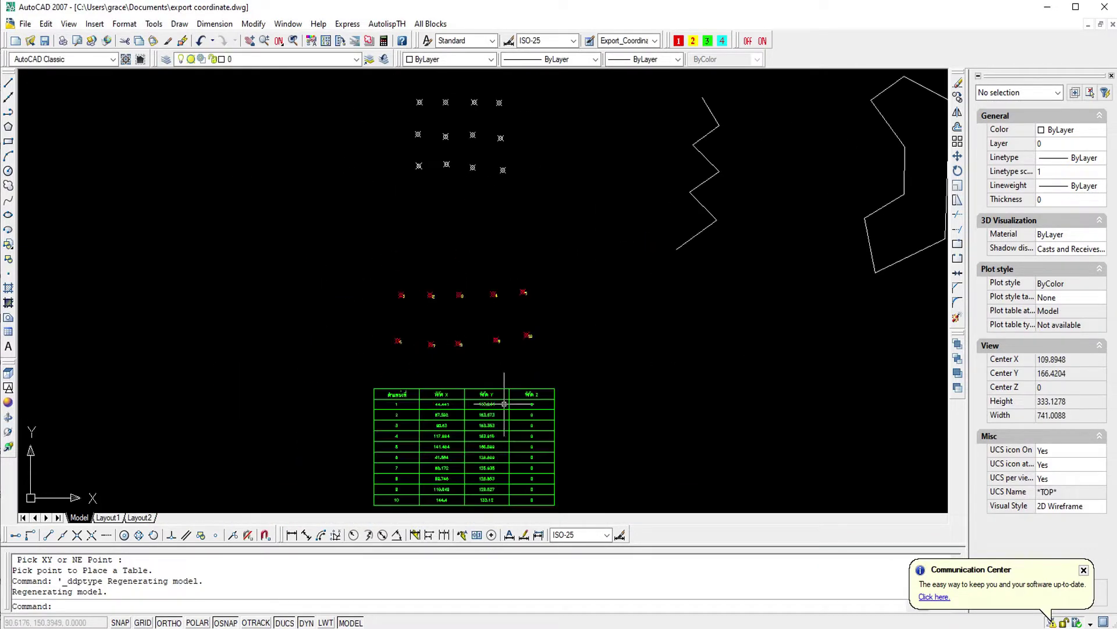
scroll(470, 436, up, 3)
scroll(465, 429, down, 4)
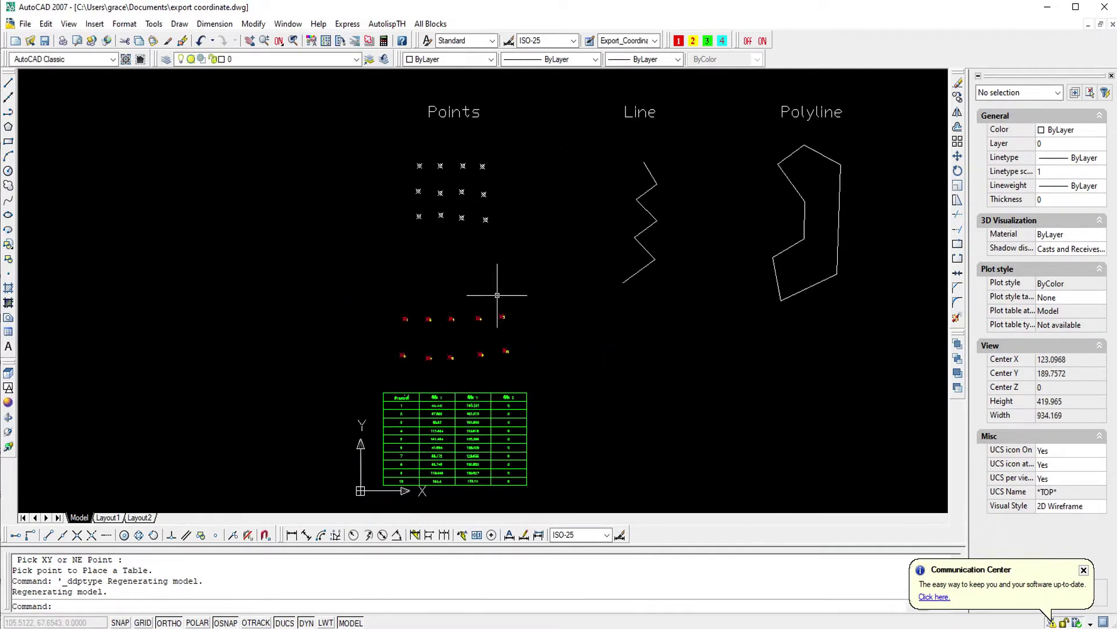
click(251, 44)
Rerun EXP with Select Object, N|E|Elv data, Text labels and Point objects
drag(363, 156, 361, 262)
right_click(370, 267)
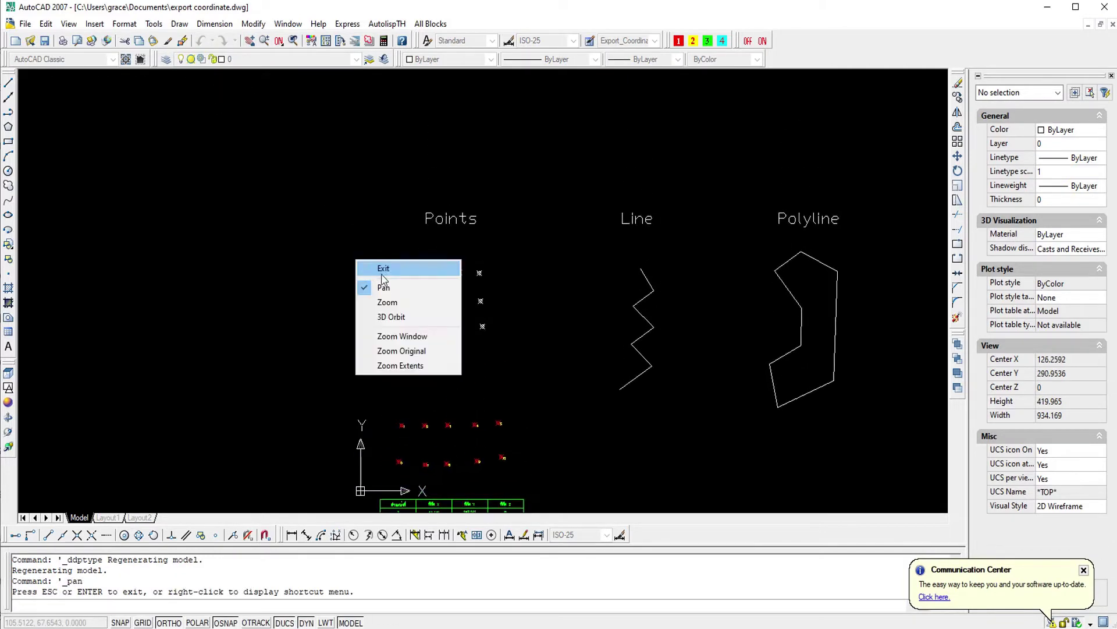
click(383, 271)
right_click(328, 233)
mouse_move(365, 255)
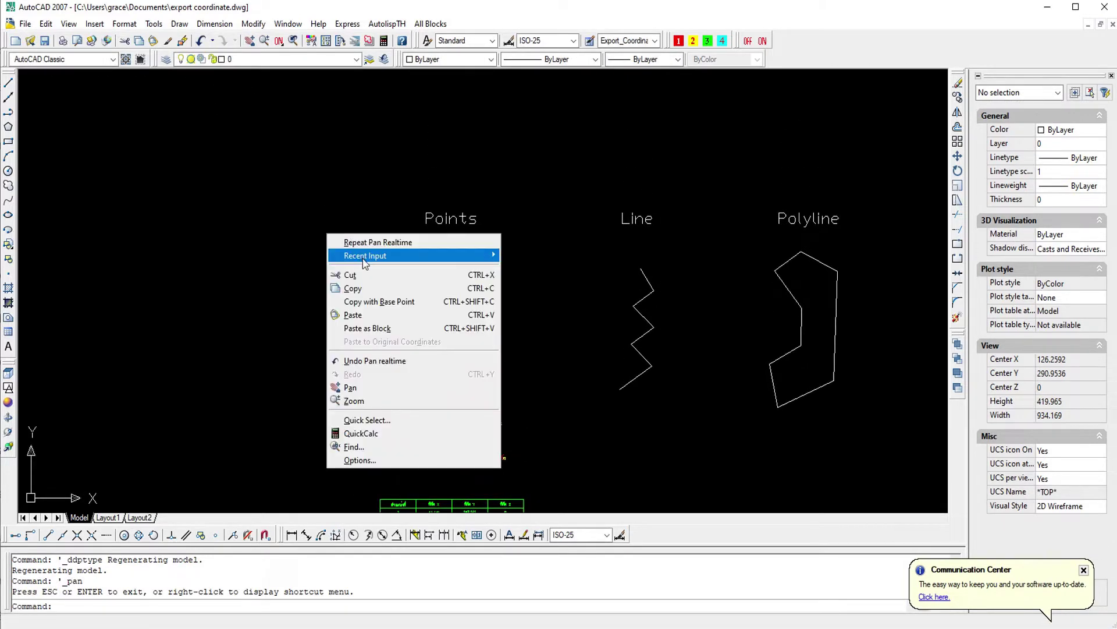
click(528, 285)
text(EXP)
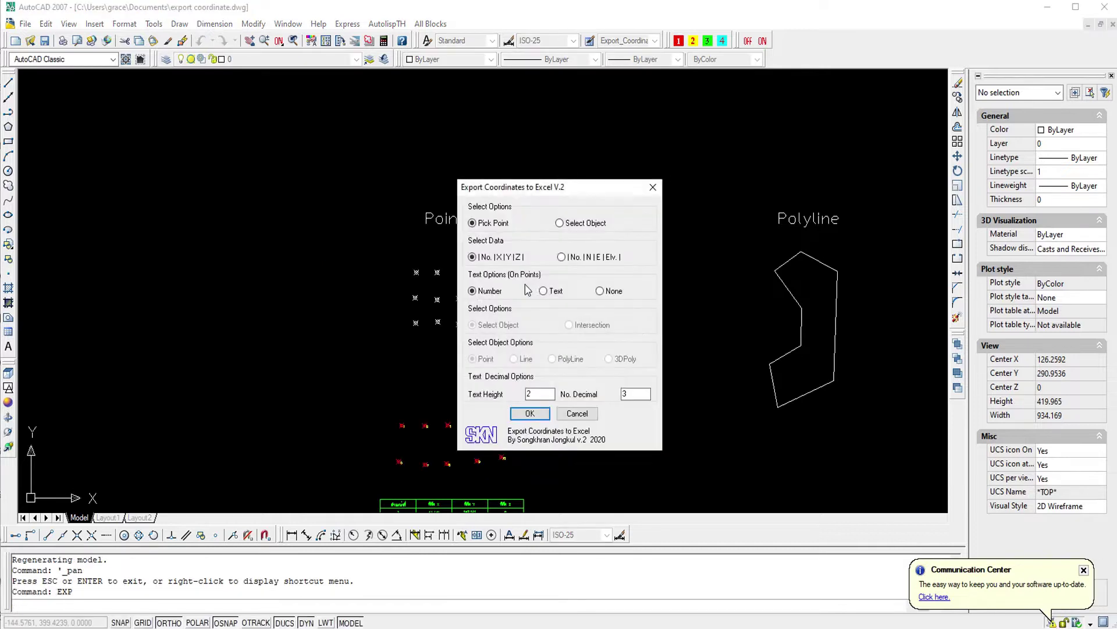
click(560, 223)
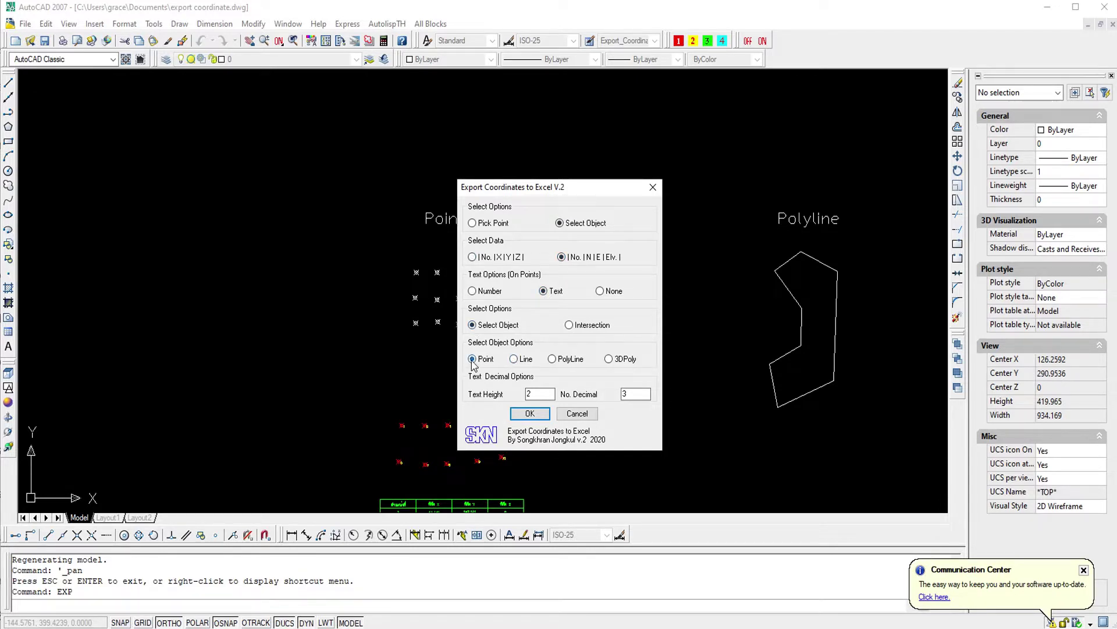
click(529, 413)
Window-select the twelve Points objects and place their N/E/Elv table to the left
click(514, 342)
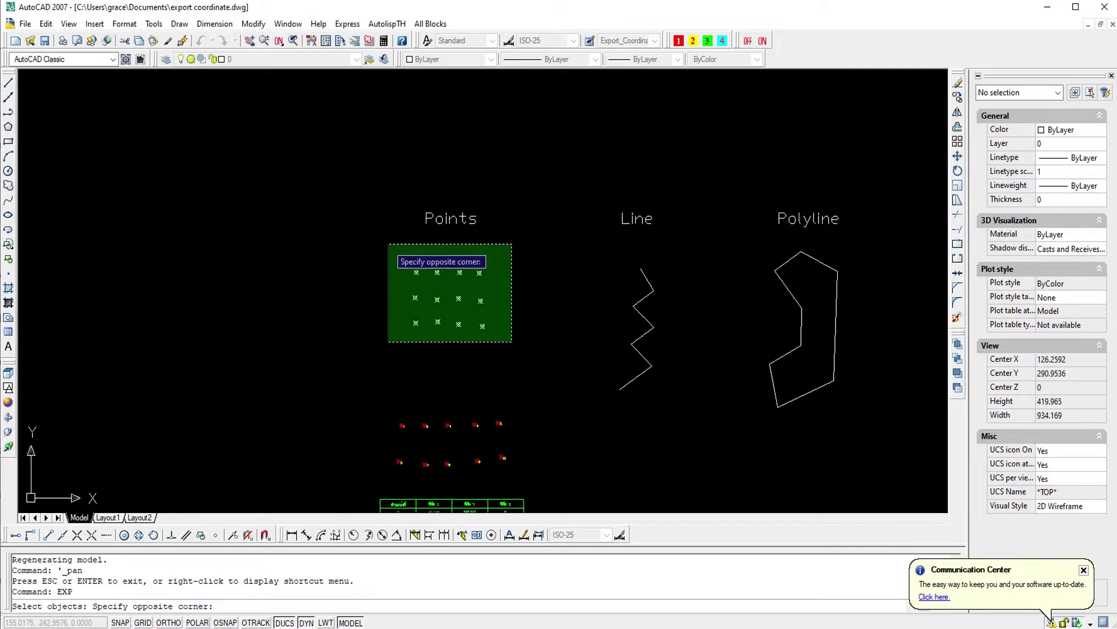
click(387, 243)
key(Return)
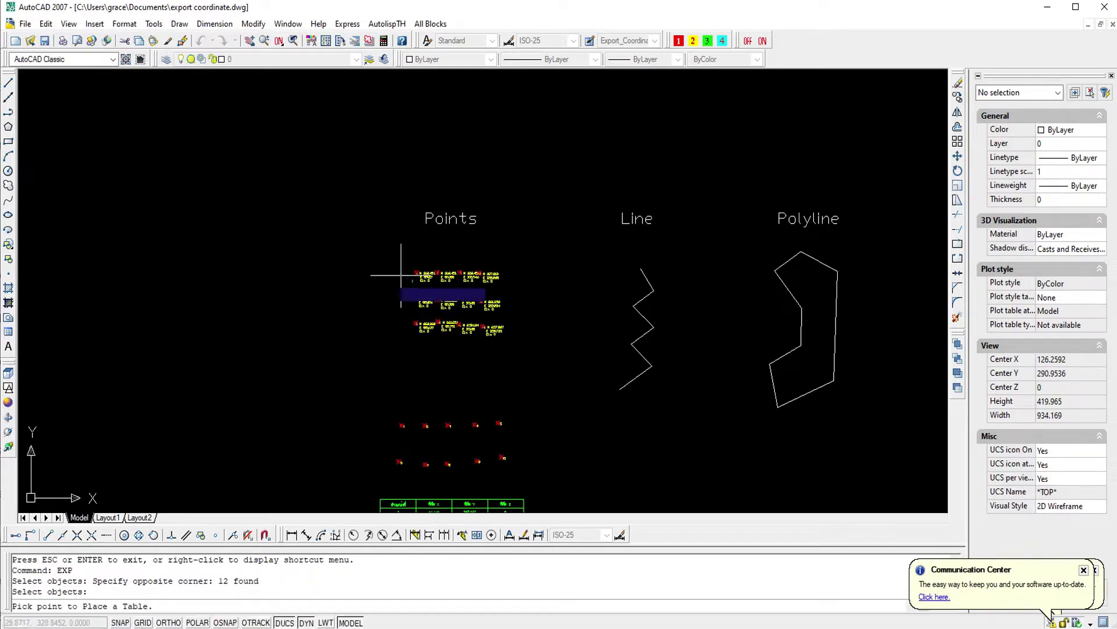
scroll(427, 296, up, 2)
scroll(427, 297, up, 1)
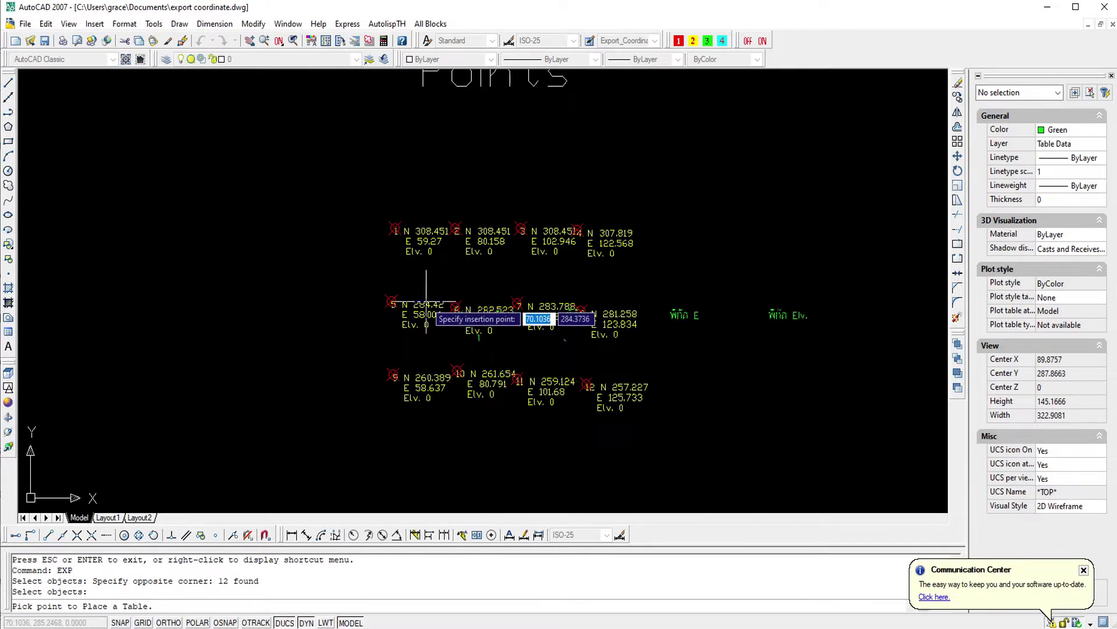
scroll(479, 279, down, 2)
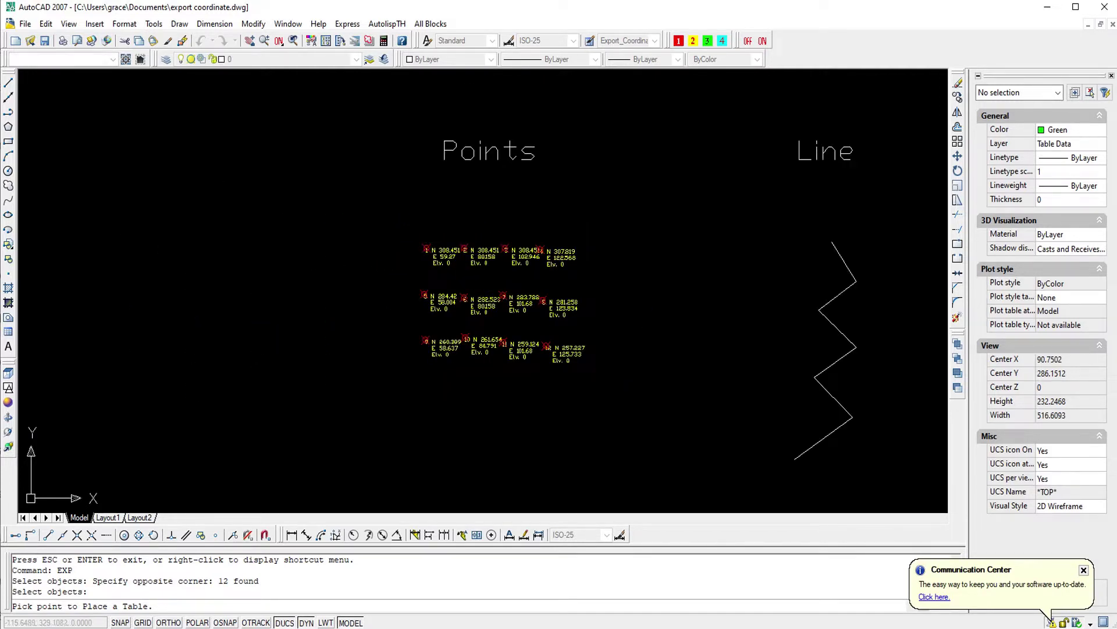
click(112, 209)
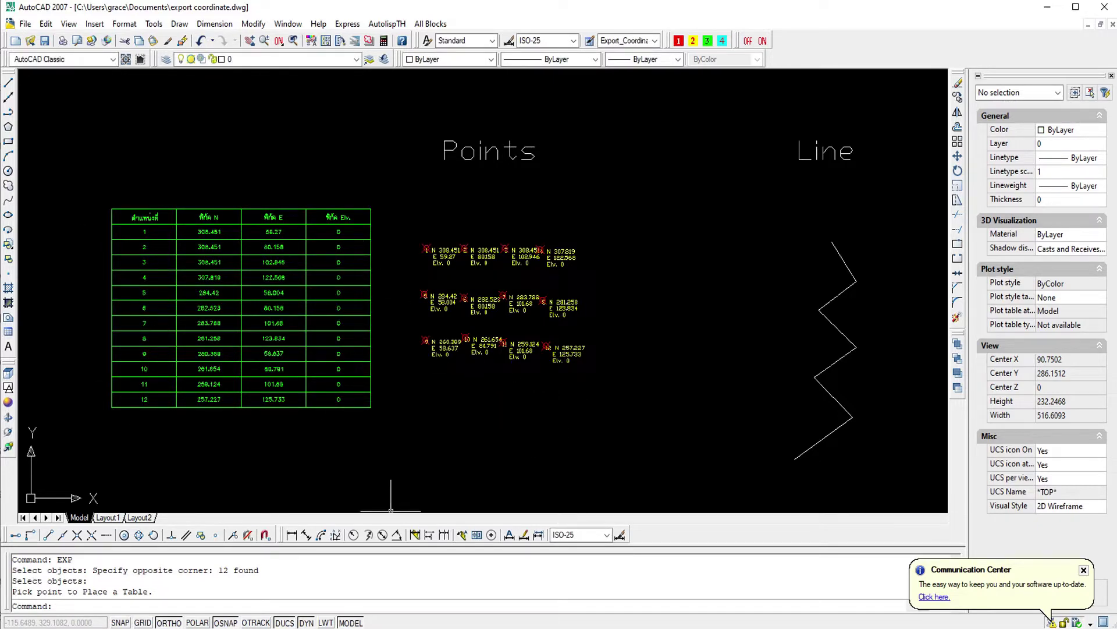
Review the 12 exported rows in Excel down to cell A27, then return to the drawing
click(1051, 619)
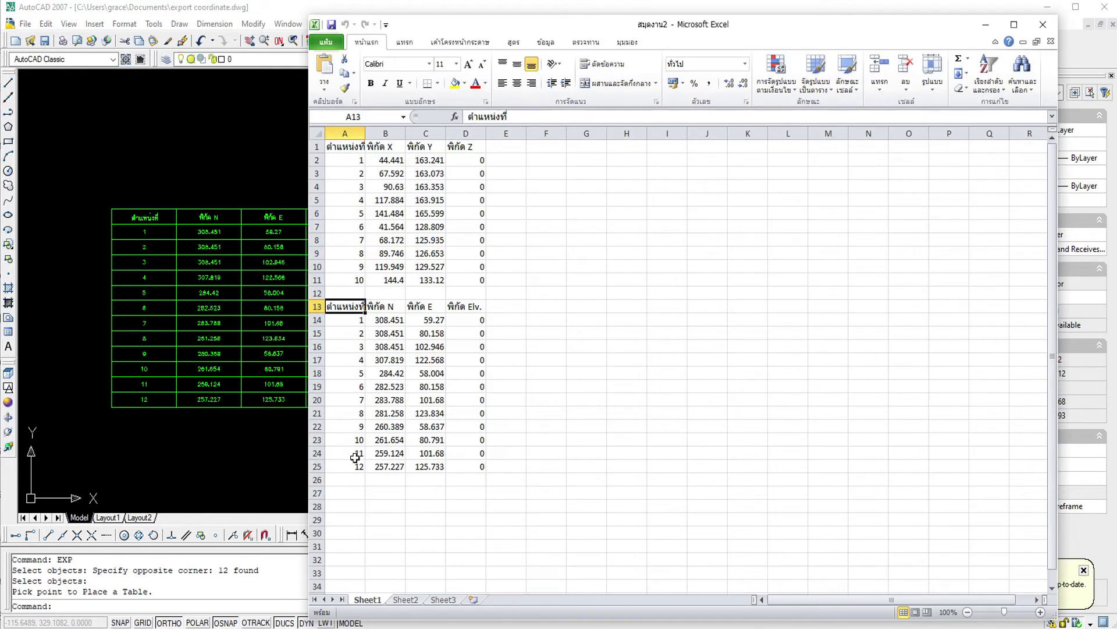
click(347, 494)
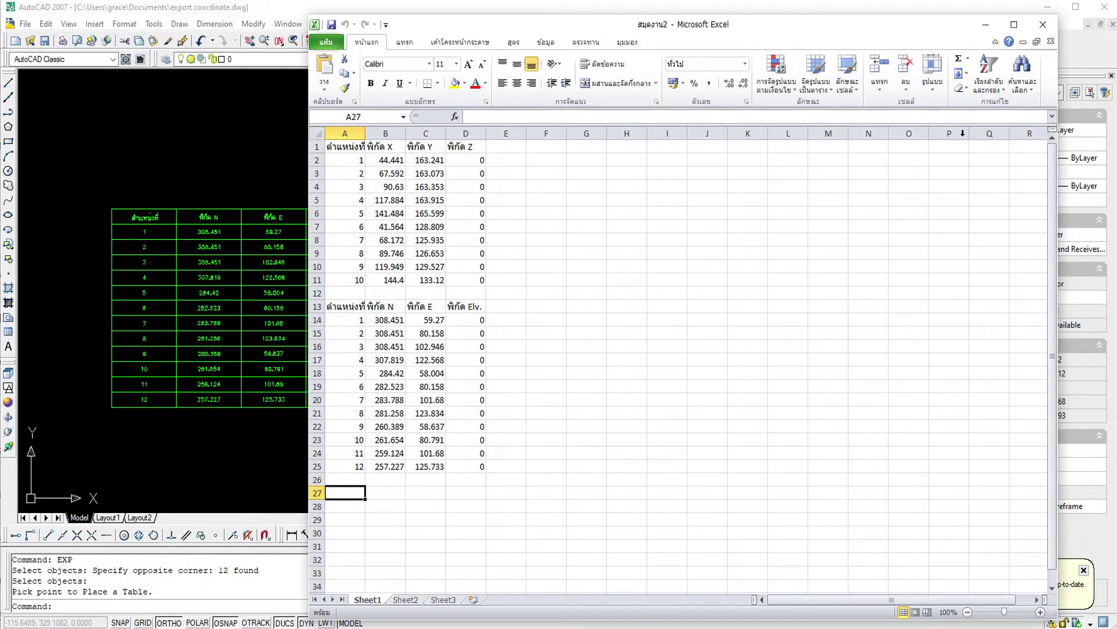
click(988, 31)
scroll(718, 250, down, 3)
scroll(718, 249, down, 2)
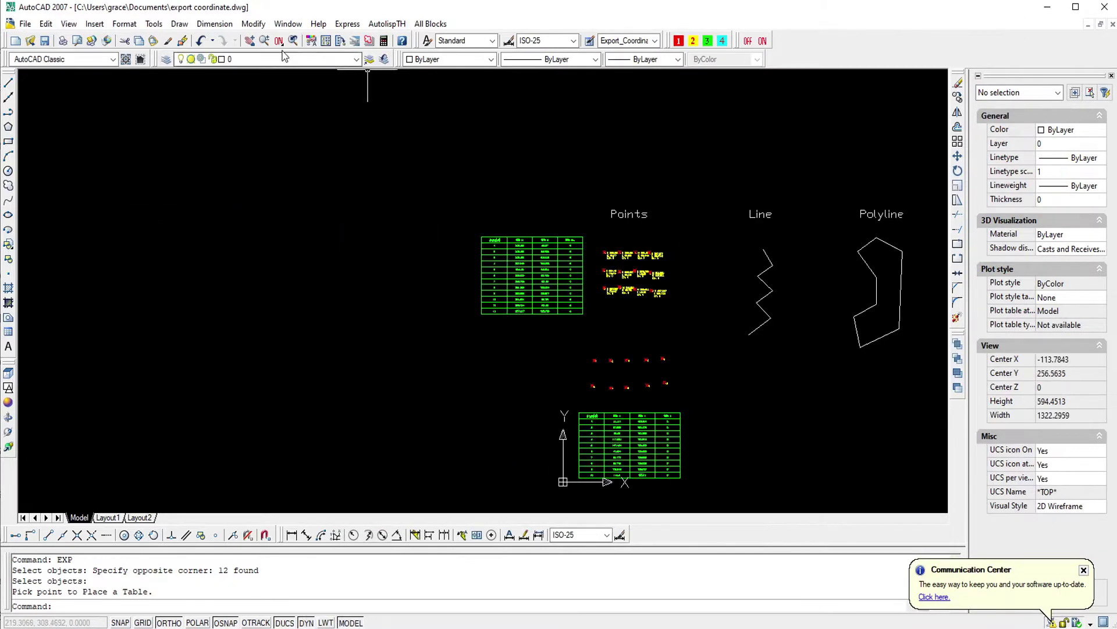
Pan and zoom the view over to the Intersection grid area
click(249, 40)
drag(777, 320, 480, 283)
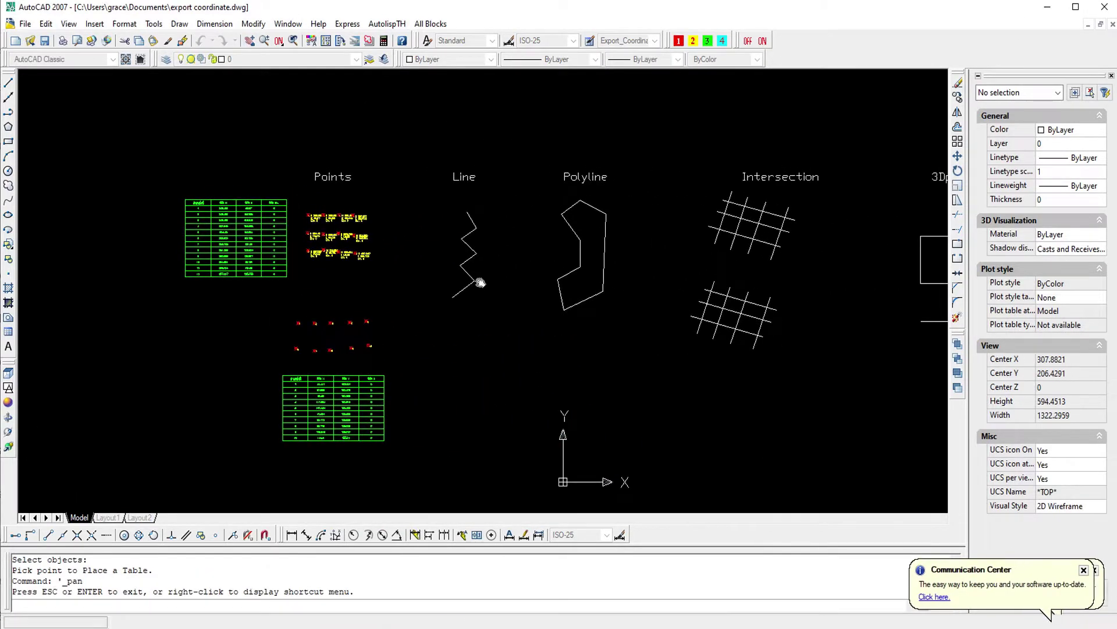
scroll(506, 245, up, 1)
scroll(499, 235, up, 1)
scroll(456, 234, up, 1)
right_click(460, 235)
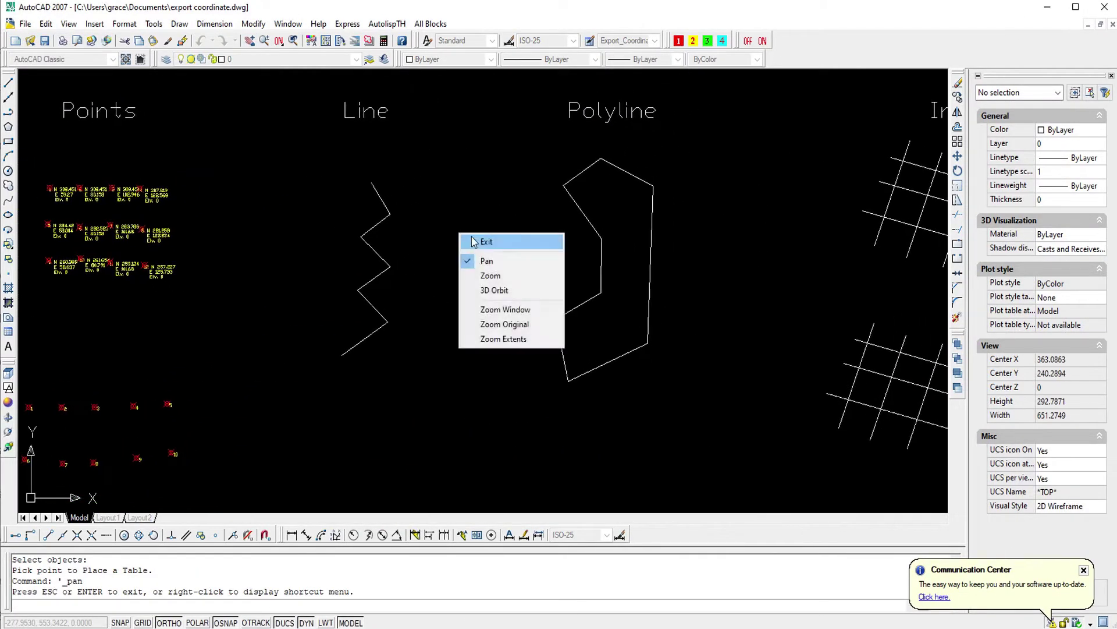
click(474, 241)
Rerun EXP in Select Object mode with X/Y/Z data and numbered labels
right_click(473, 232)
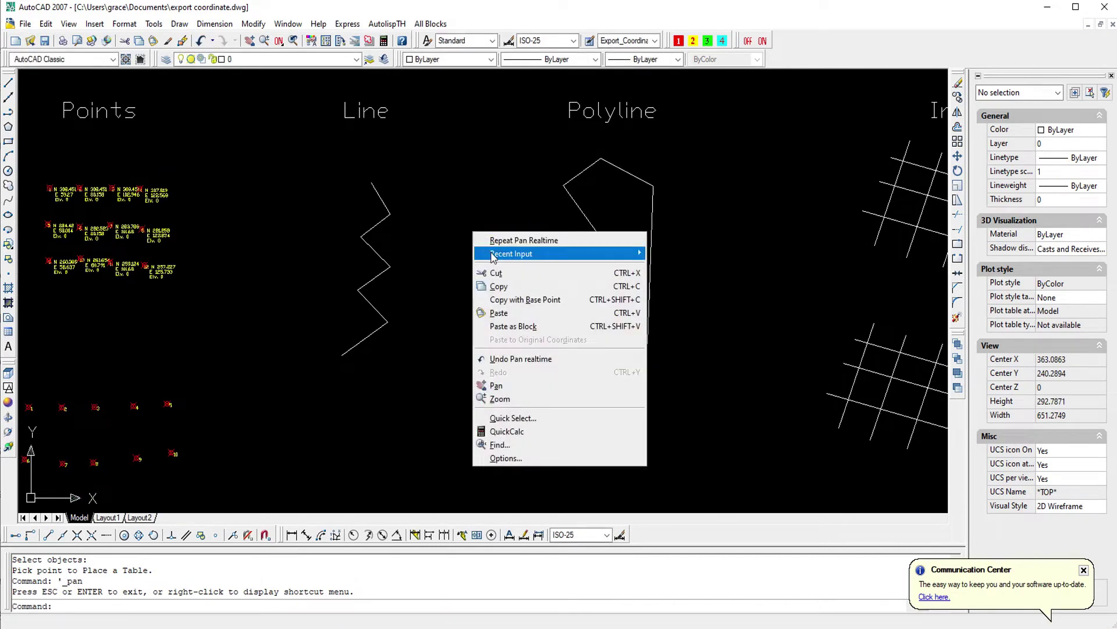
mouse_move(512, 253)
click(664, 267)
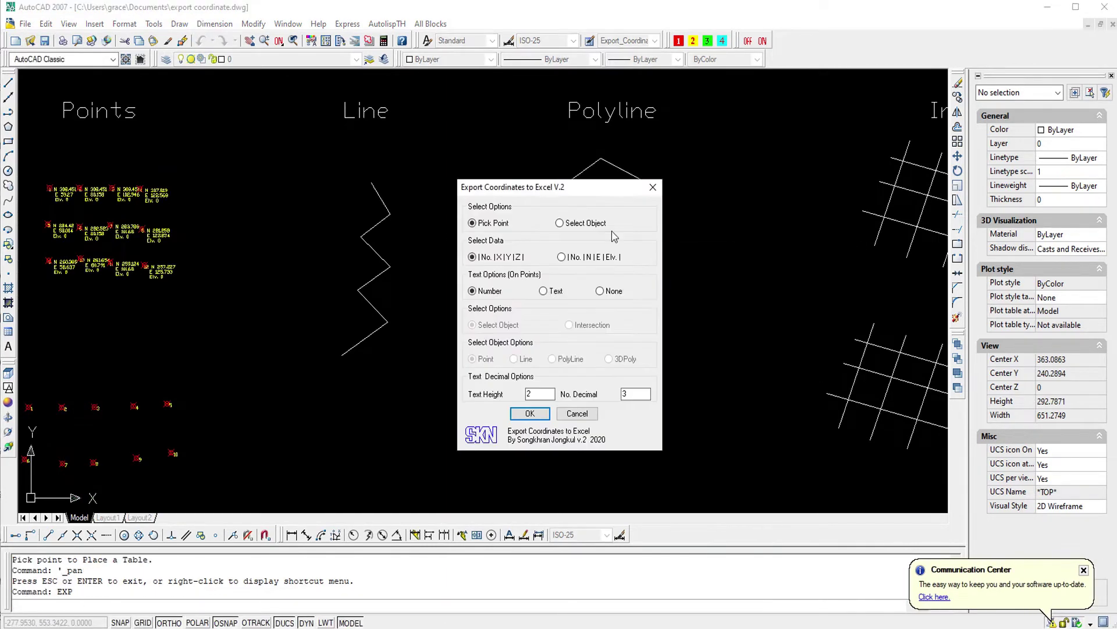
click(561, 225)
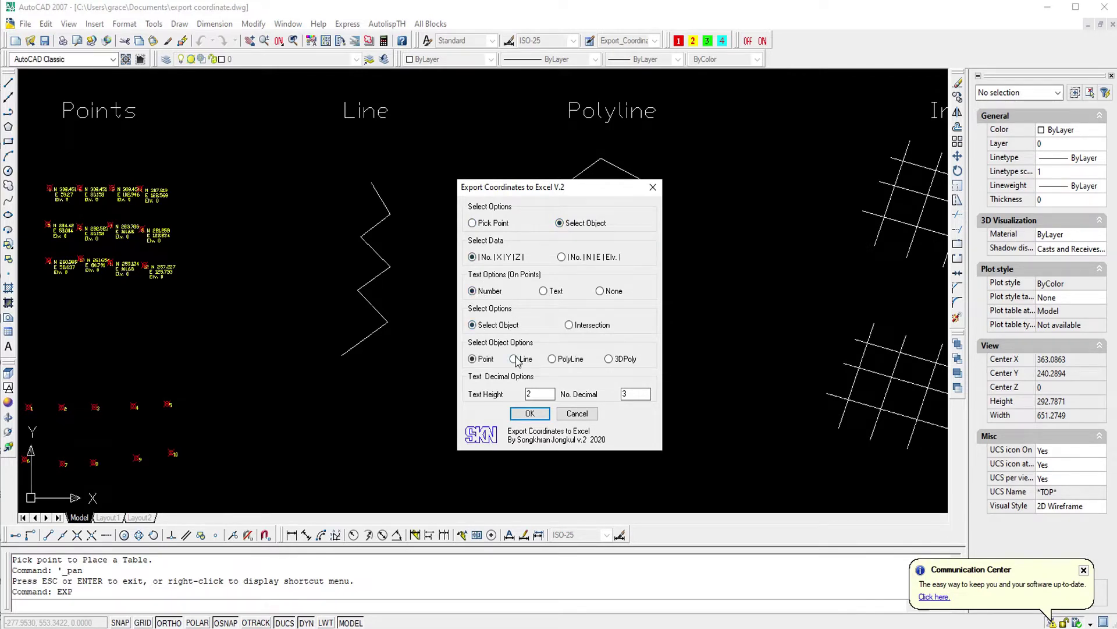
click(529, 414)
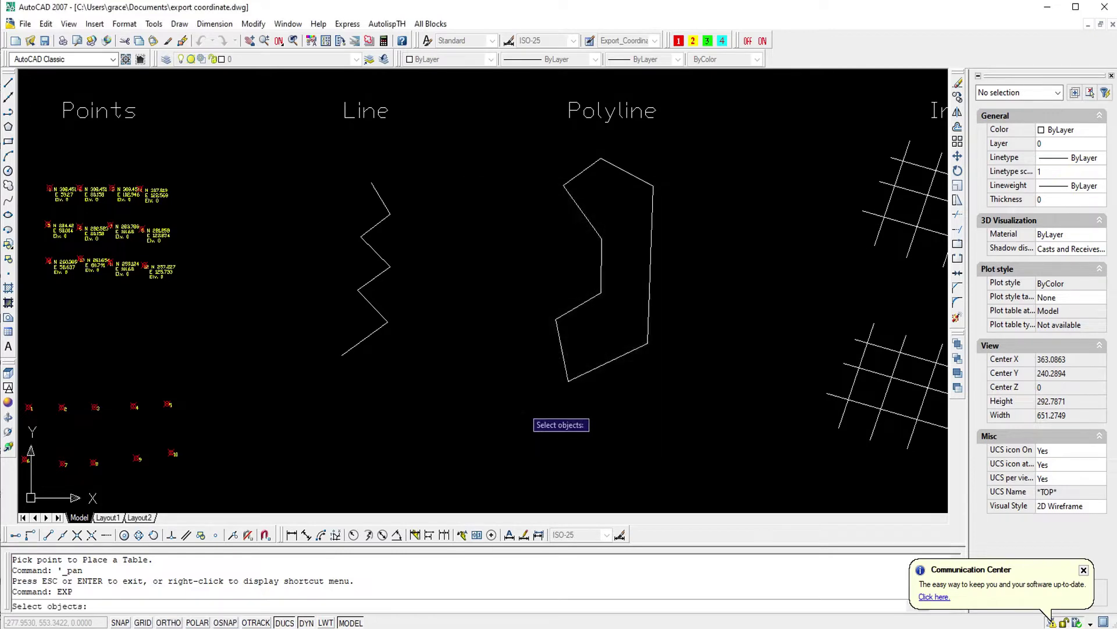
Window-select the zigzag line and place its 7-row X/Y/Z table below it
click(449, 384)
click(295, 156)
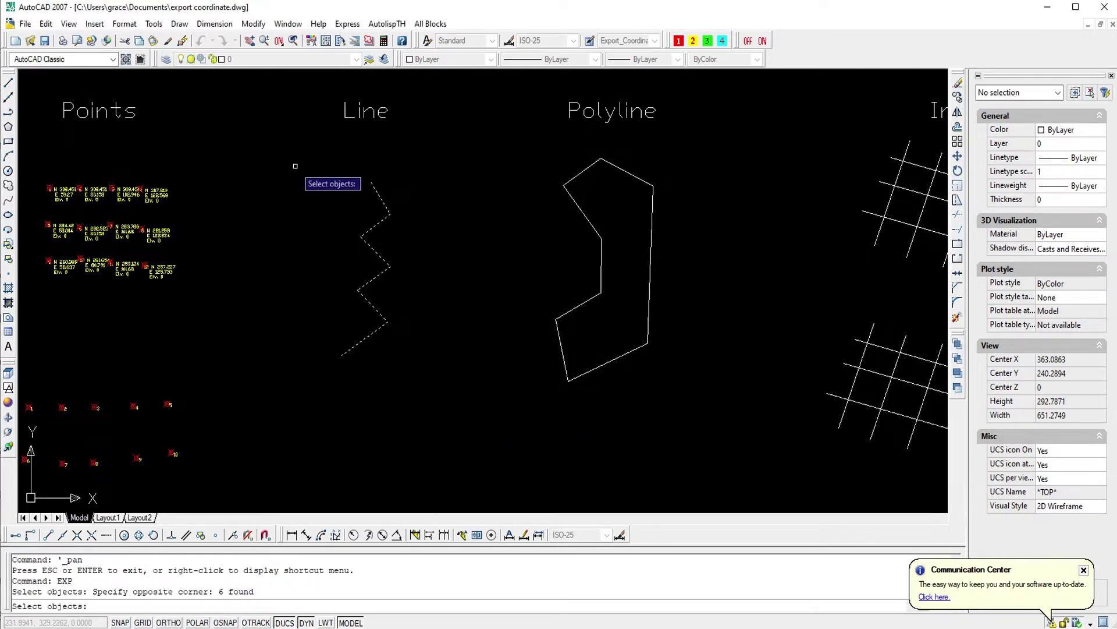
key(Return)
scroll(323, 184, up, 3)
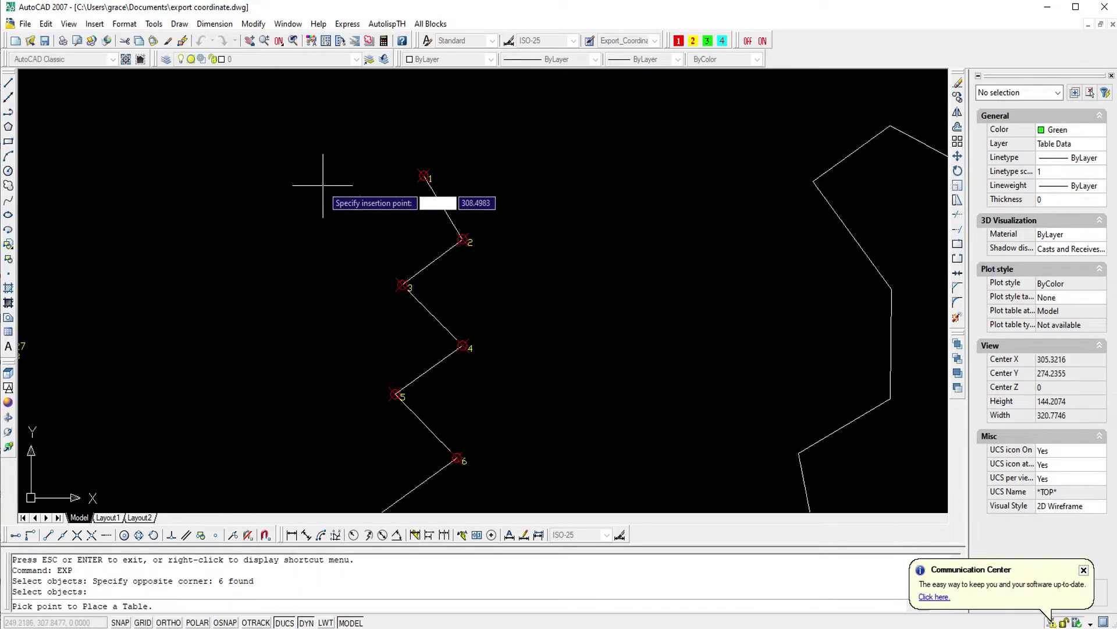
scroll(436, 233, down, 2)
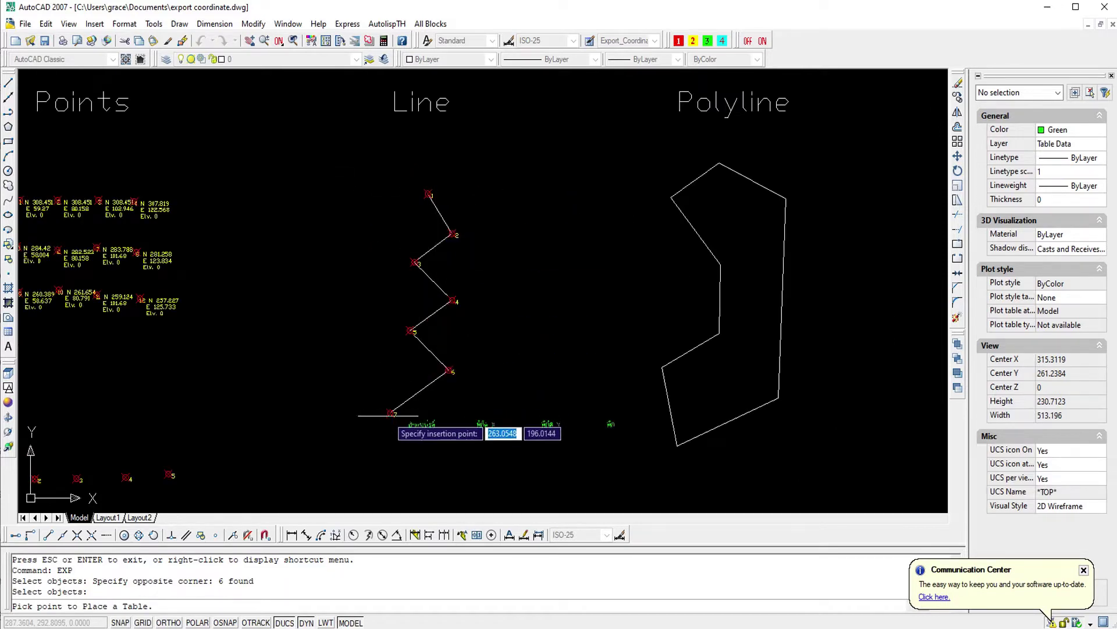
scroll(372, 316, down, 2)
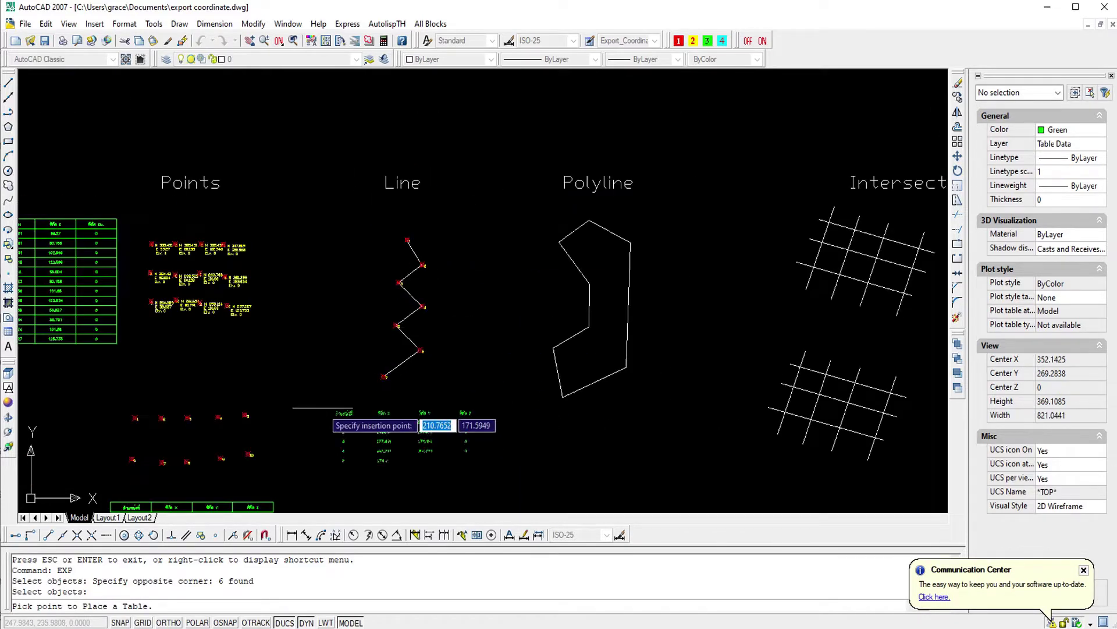
click(294, 392)
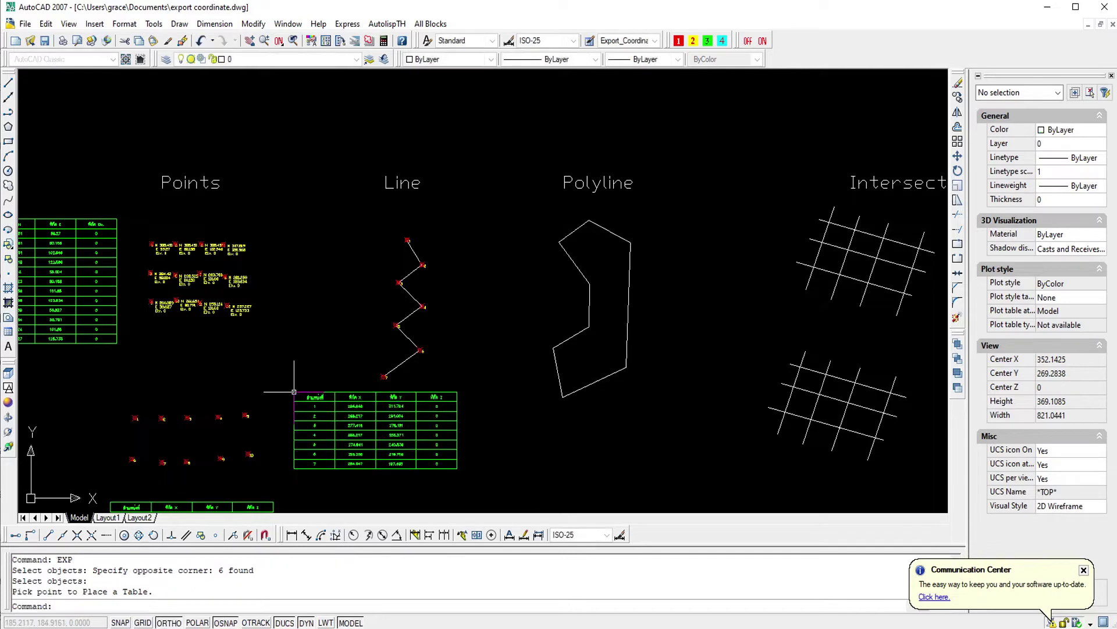
scroll(369, 413, up, 3)
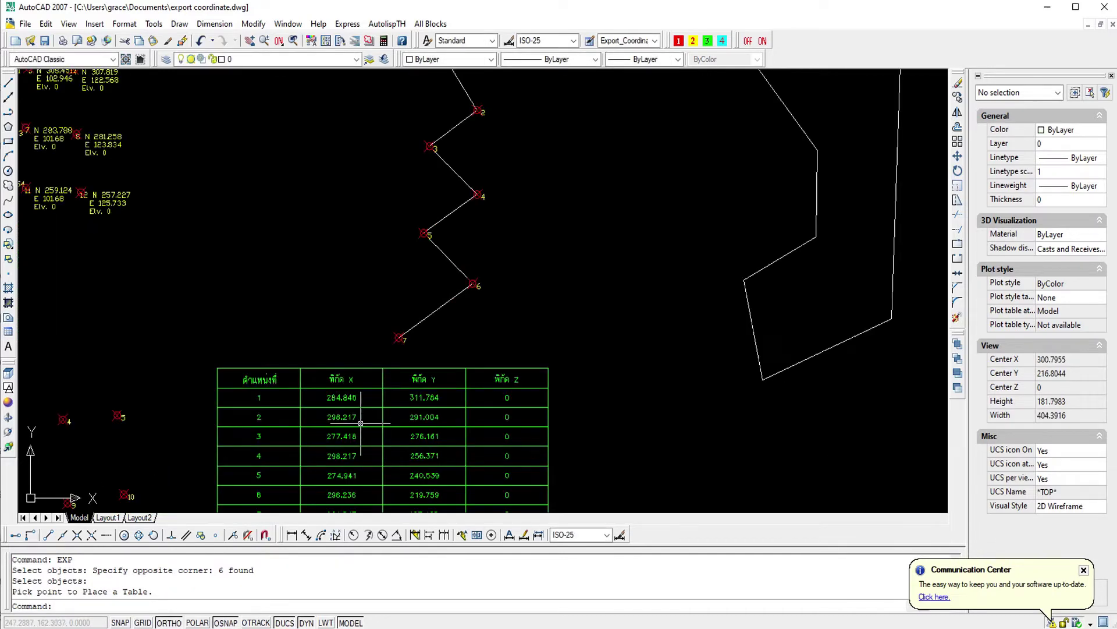
Pan to show the Line, Polyline and Intersection groups and reopen the EXP dialog
click(249, 41)
mouse_move(382, 222)
mouse_down()
mouse_move(373, 309)
mouse_move(386, 252)
mouse_up()
scroll(387, 252, down, 2)
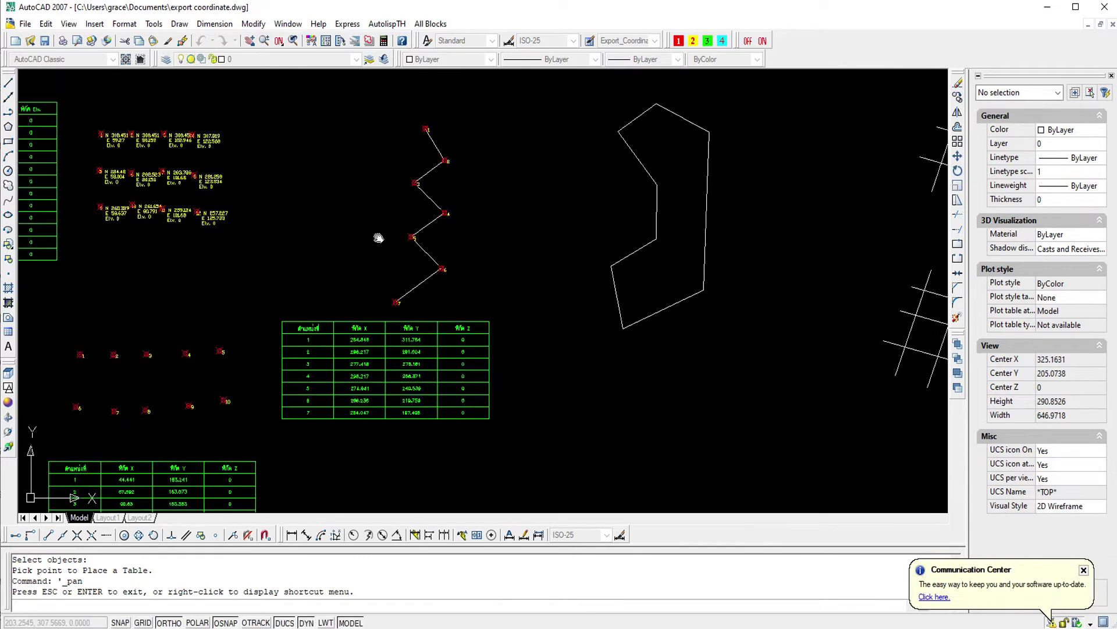
scroll(378, 237, up, 2)
drag(377, 237, 370, 237)
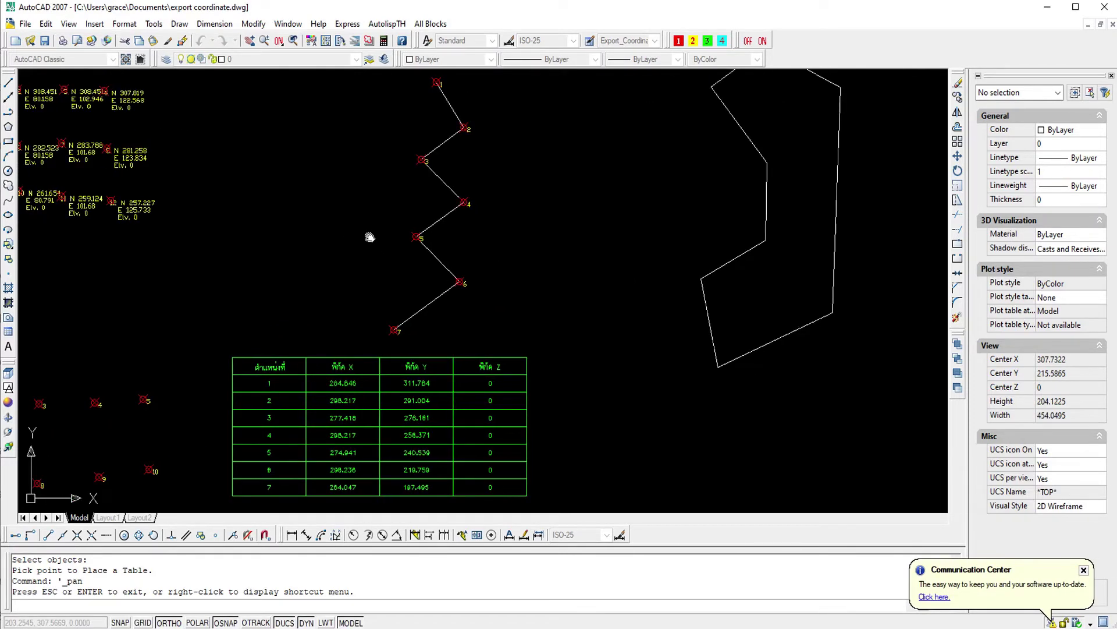
scroll(533, 243, down, 2)
mouse_move(532, 242)
mouse_down()
mouse_move(389, 232)
mouse_move(318, 255)
mouse_up()
right_click(328, 268)
click(336, 274)
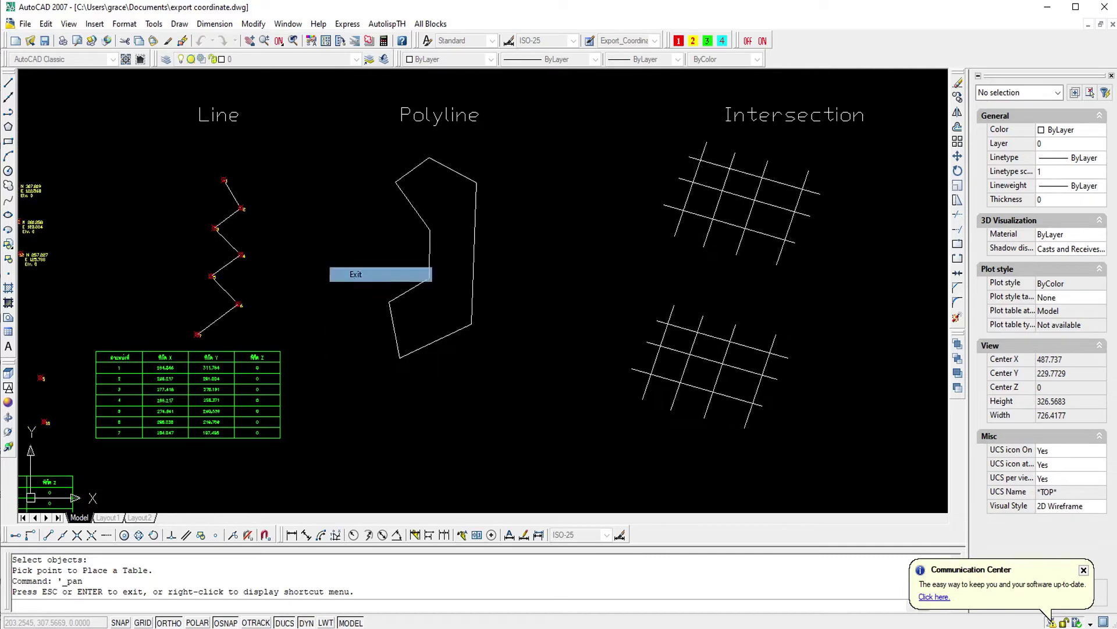
right_click(345, 253)
click(544, 288)
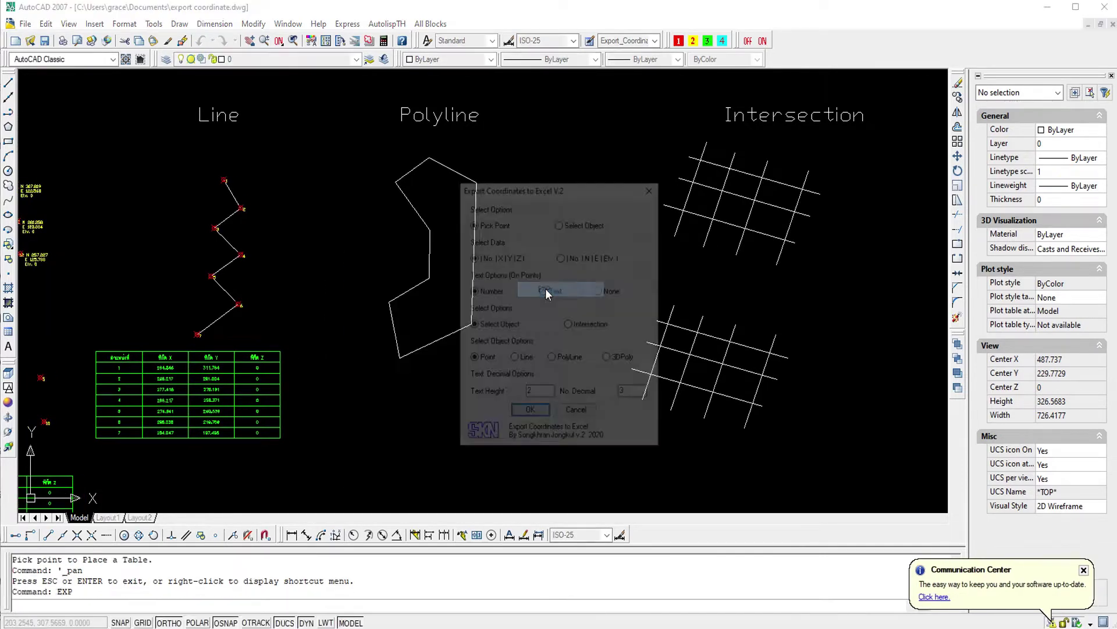
Export the polyline with Select Object, No.|N|E|Elv., Text and PolyLine, table placed below it
click(560, 224)
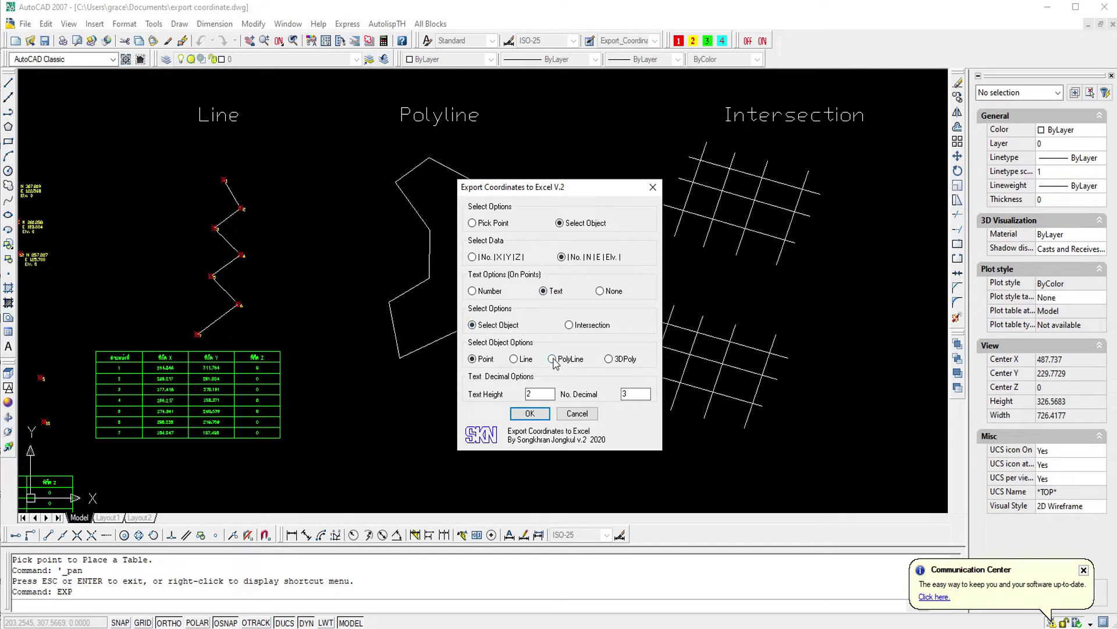
click(531, 414)
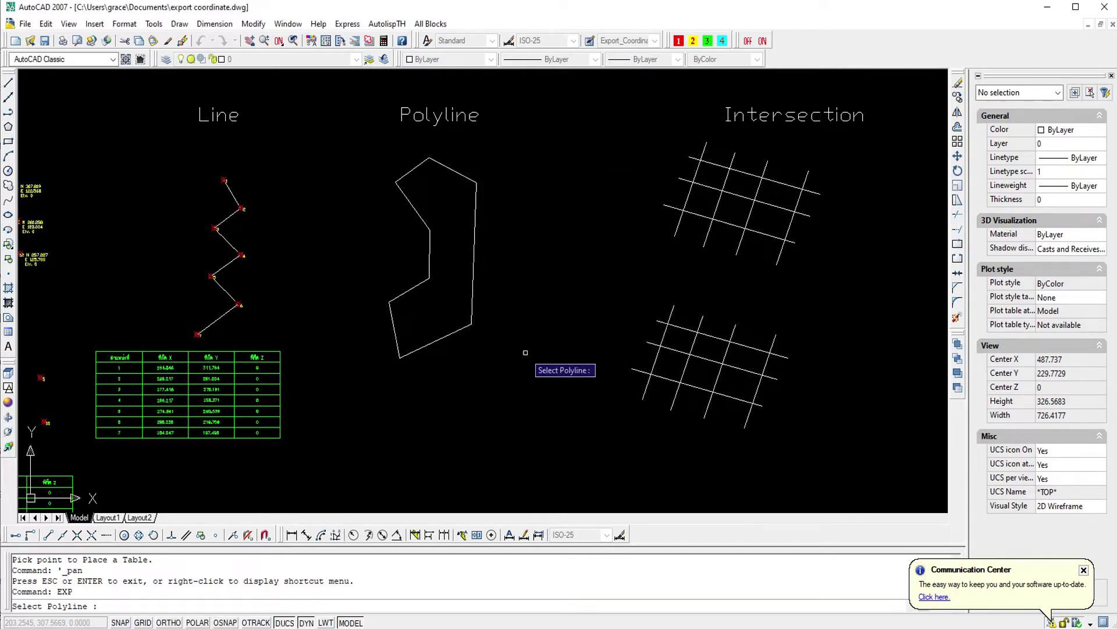
click(473, 304)
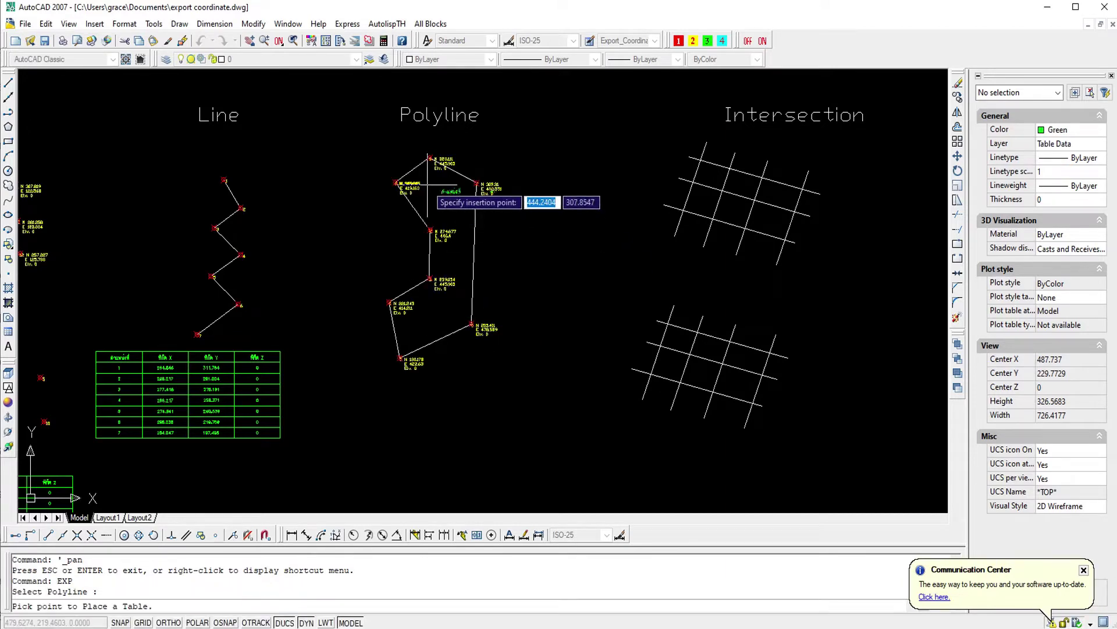
scroll(437, 212, up, 3)
scroll(438, 218, down, 2)
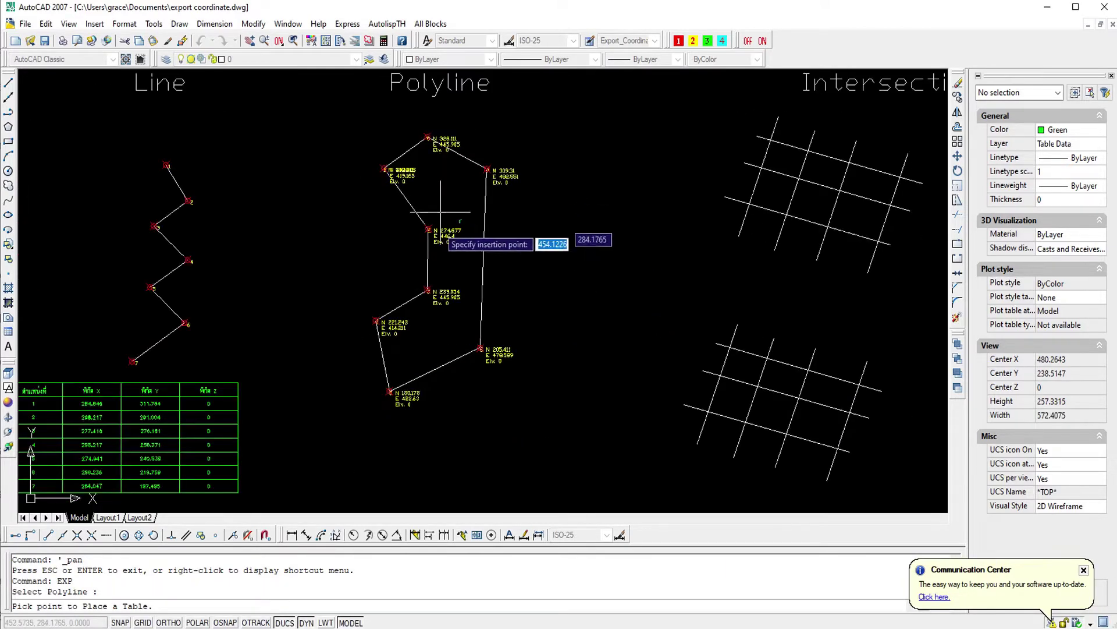
scroll(437, 250, down, 2)
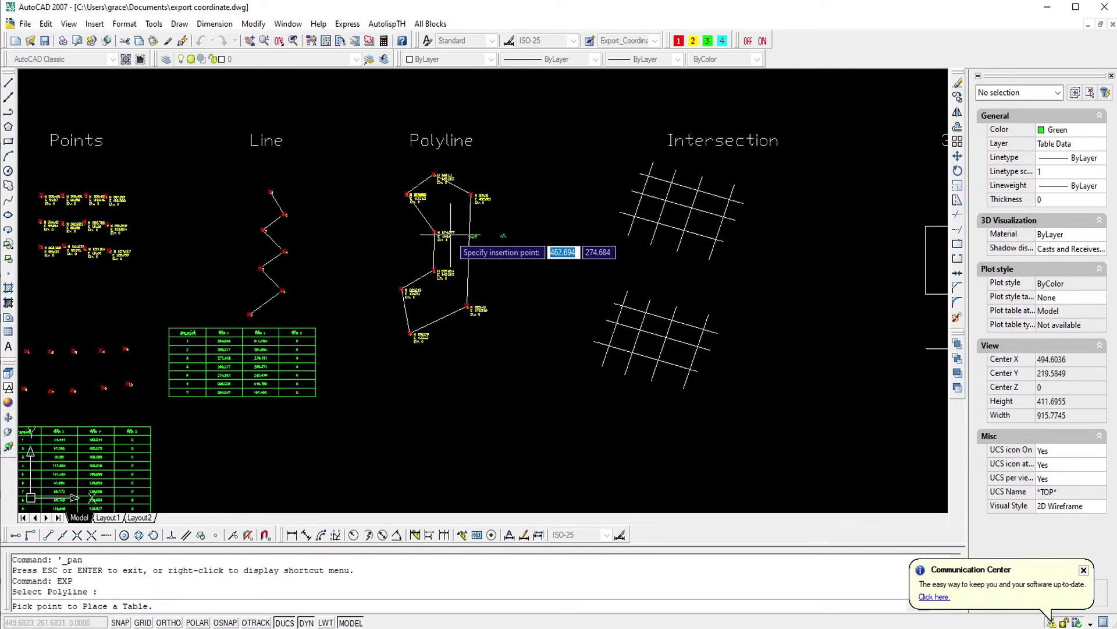
click(358, 356)
scroll(395, 396, down, 2)
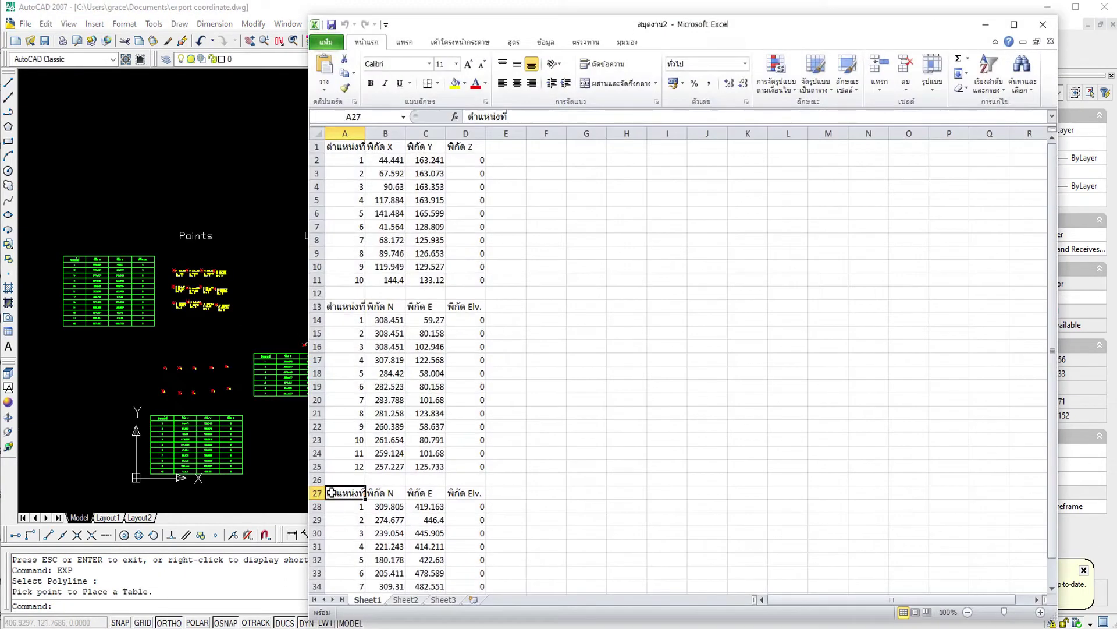
Scroll Excel to the polyline's nine rows (27–36), select A38, and return to AutoCAD
scroll(460, 448, down, 2)
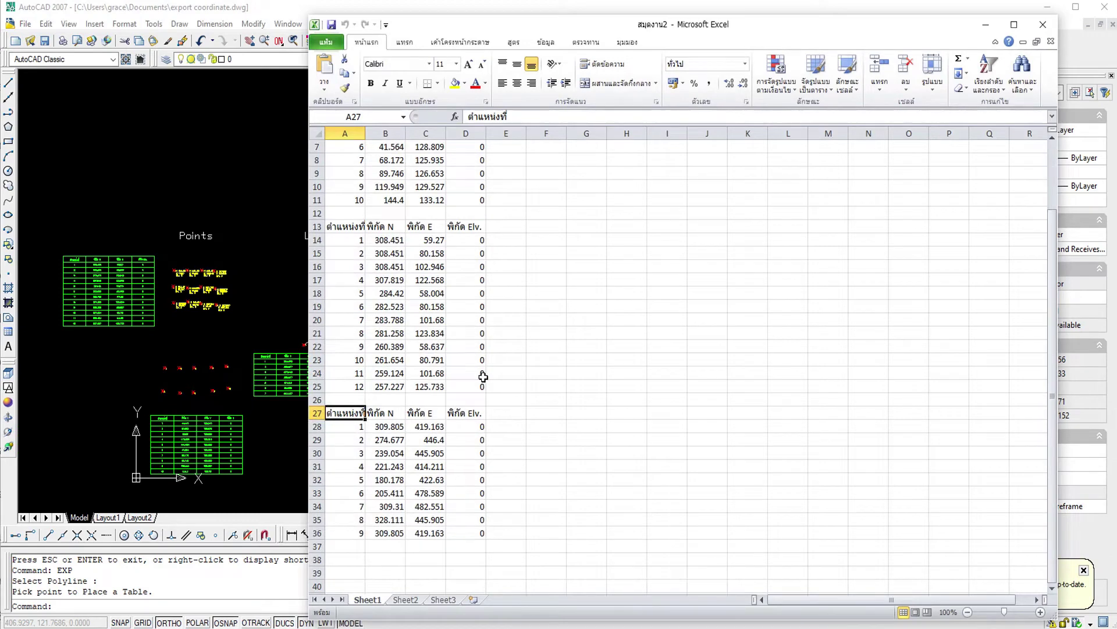
click(341, 559)
click(276, 175)
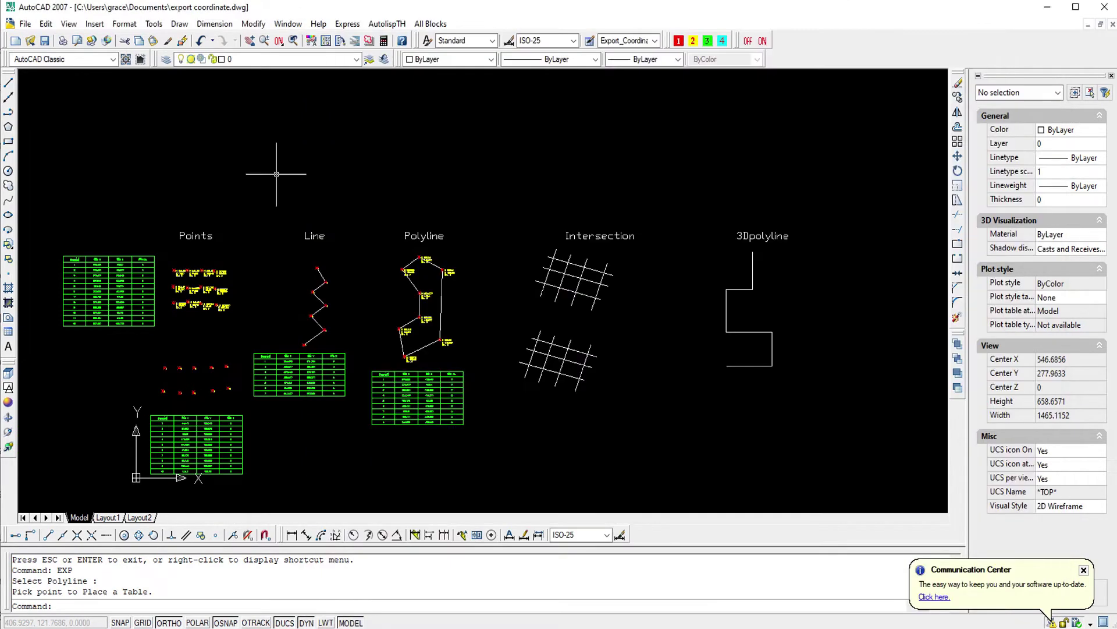
Rerun the coordinate export in Select Object mode with Intersection chosen
right_click(476, 210)
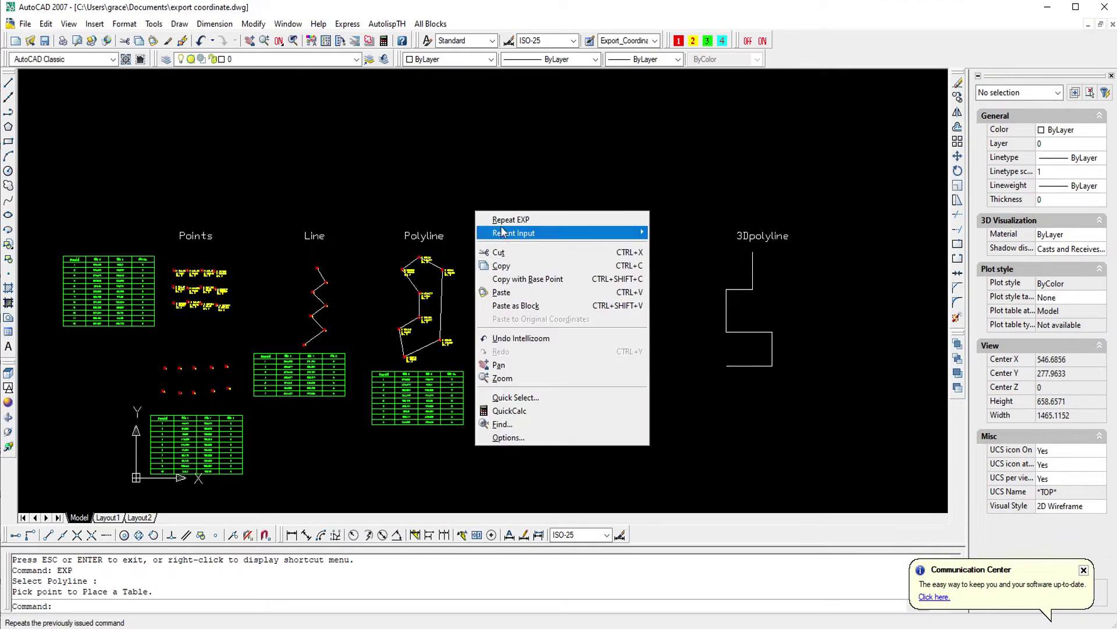
click(514, 217)
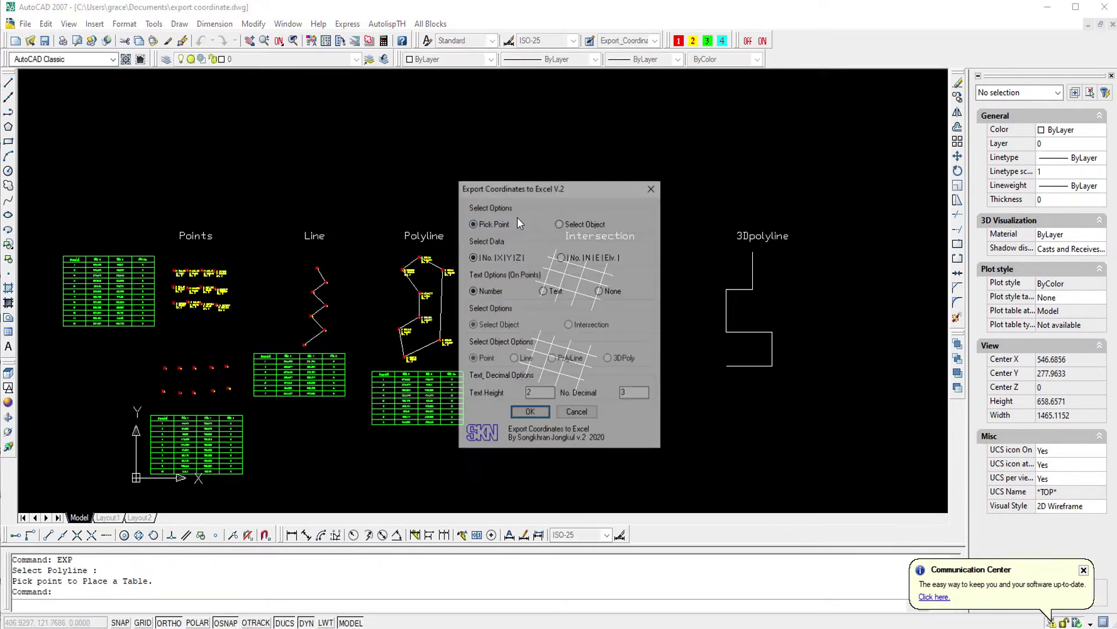
click(560, 224)
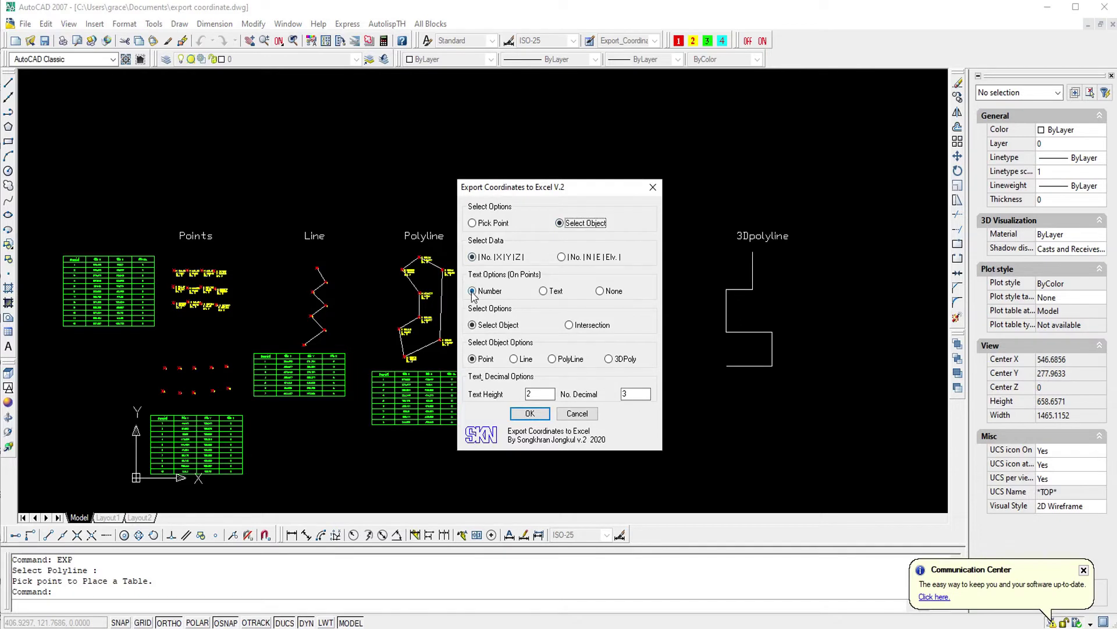
click(573, 328)
click(530, 414)
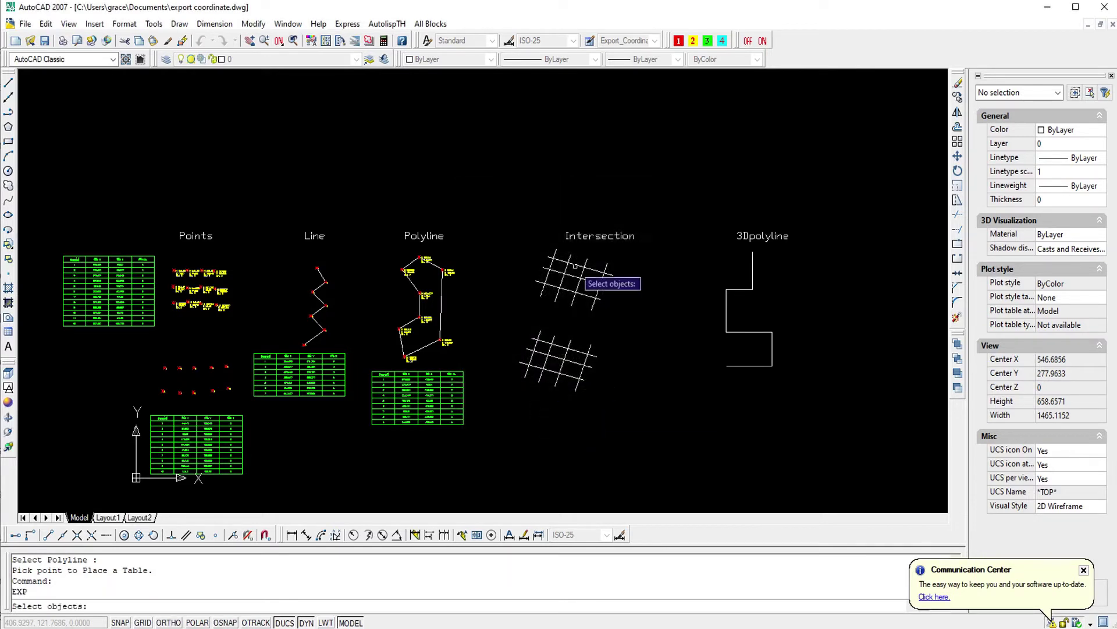
Window-select the upper grid and place its 12-row coordinate table to the right
click(624, 311)
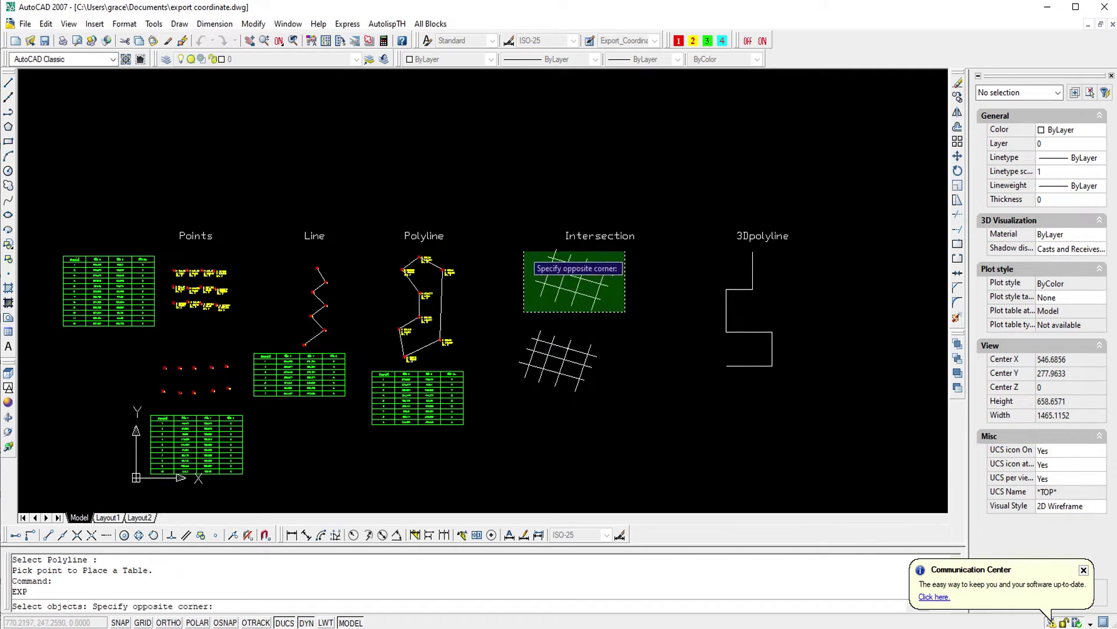
click(522, 250)
key(Return)
scroll(593, 262, up, 5)
scroll(501, 347, up, 3)
scroll(449, 342, down, 1)
scroll(563, 339, down, 2)
scroll(563, 339, down, 5)
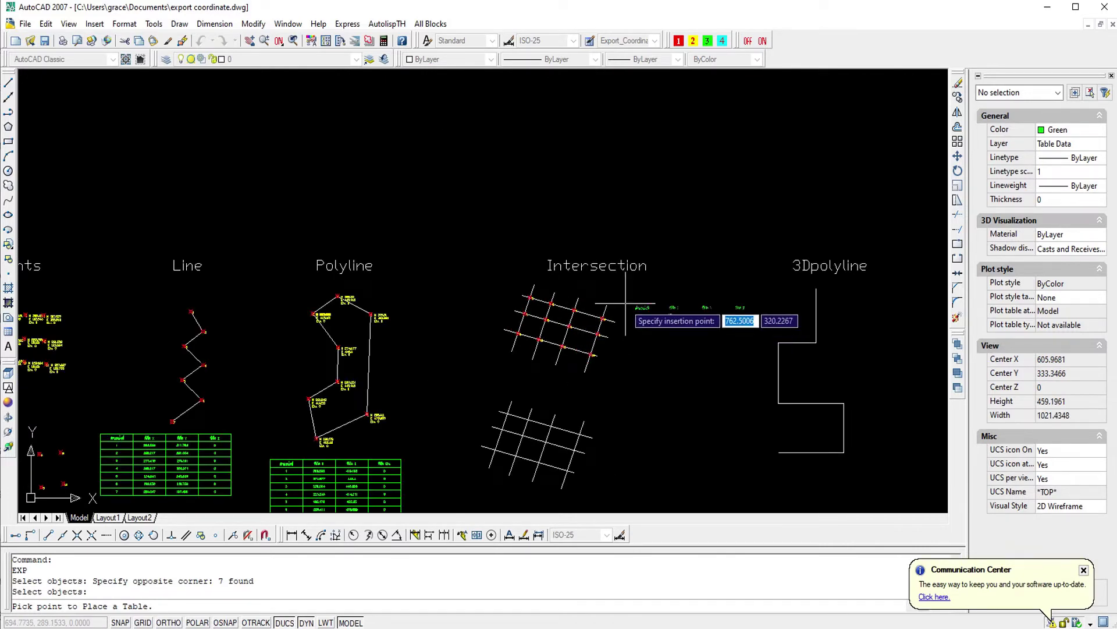
click(640, 326)
scroll(648, 414, up, 6)
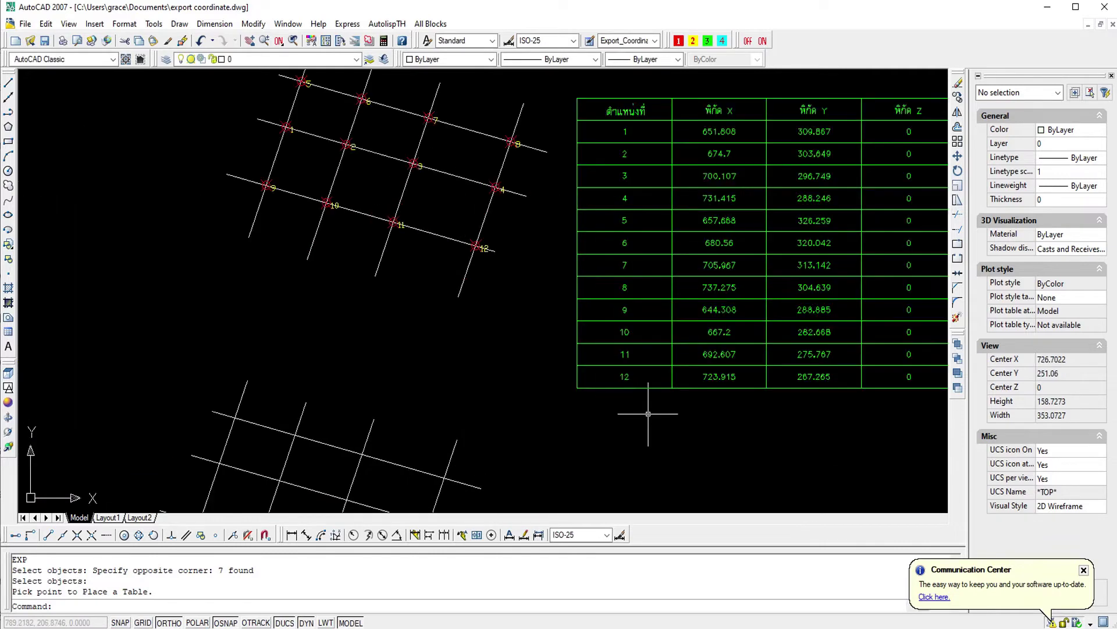
scroll(647, 413, down, 5)
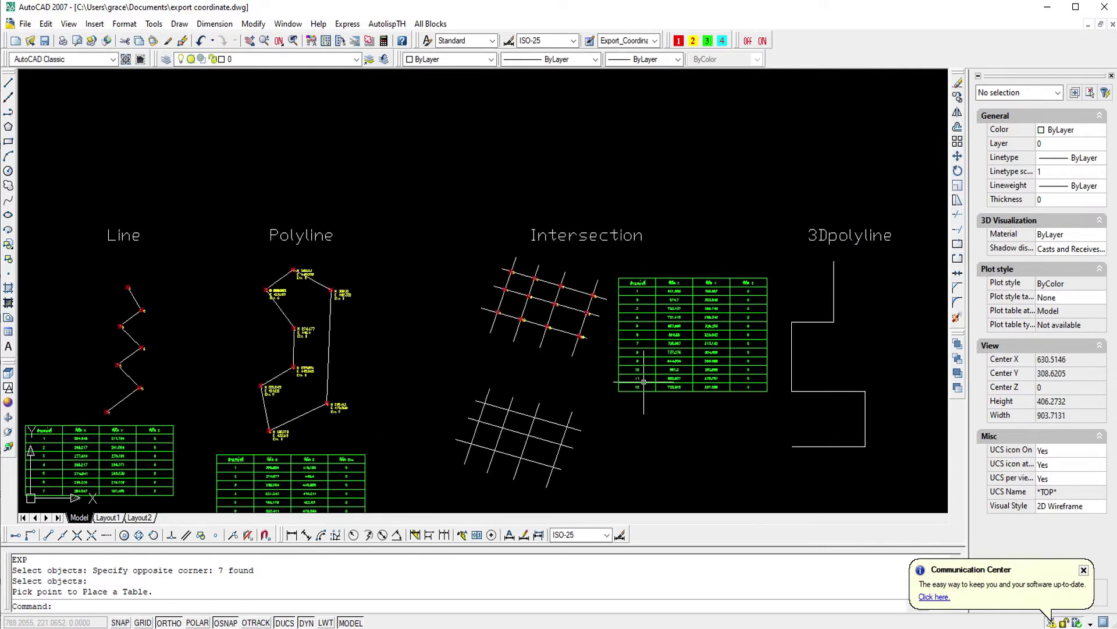
Pan to the second grid and rerun the export with Select Object and Intersection
click(260, 45)
drag(555, 327, 497, 243)
right_click(533, 360)
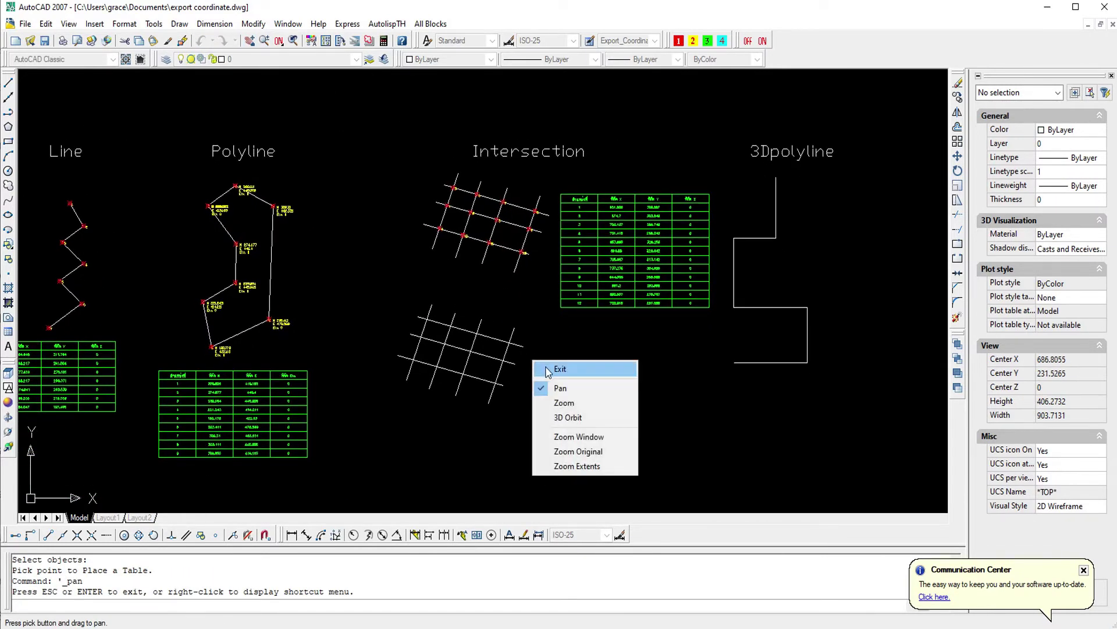
click(548, 369)
right_click(546, 369)
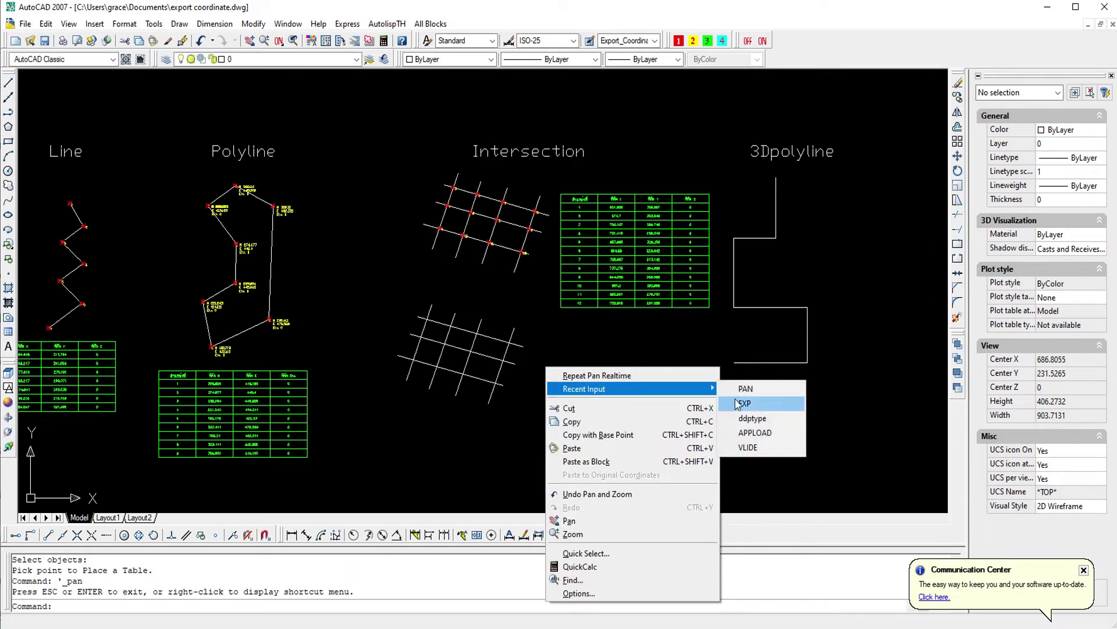
click(734, 403)
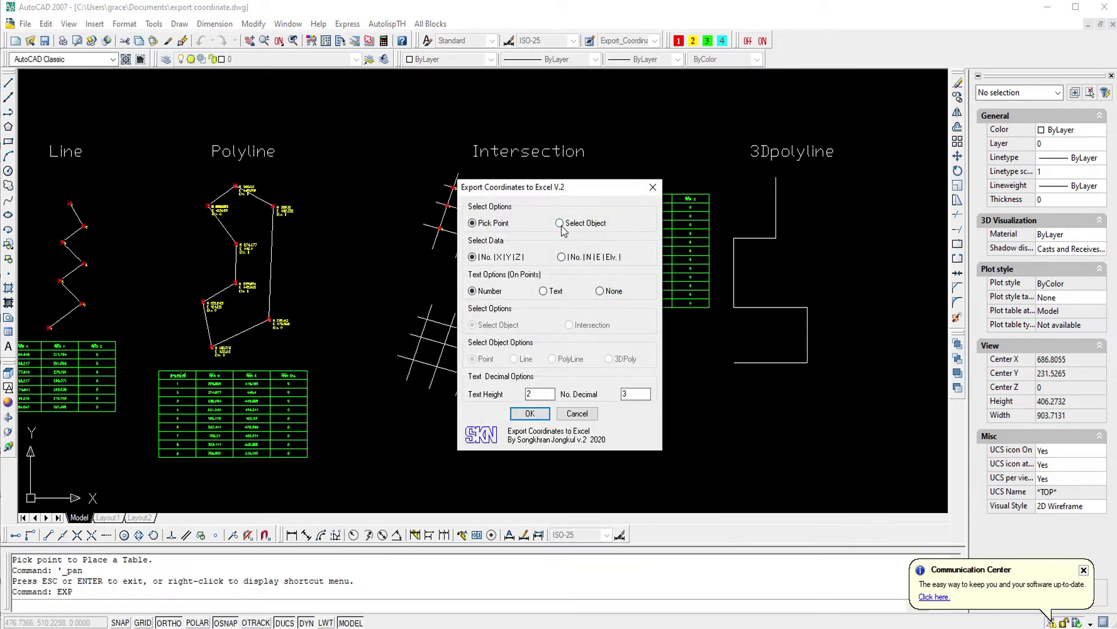
click(560, 224)
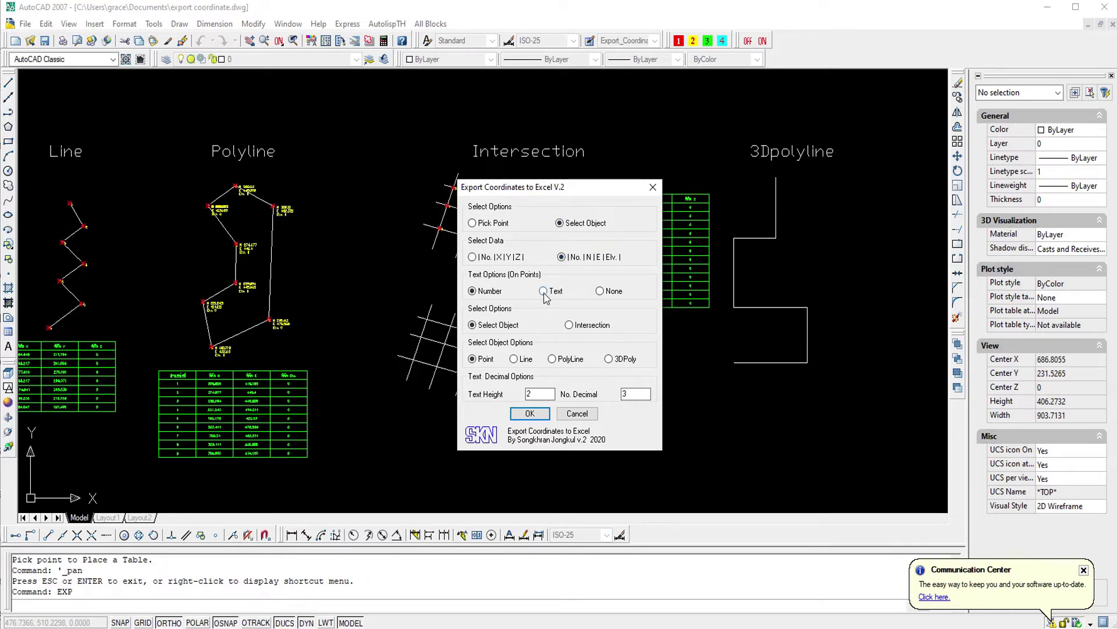
click(571, 325)
click(529, 413)
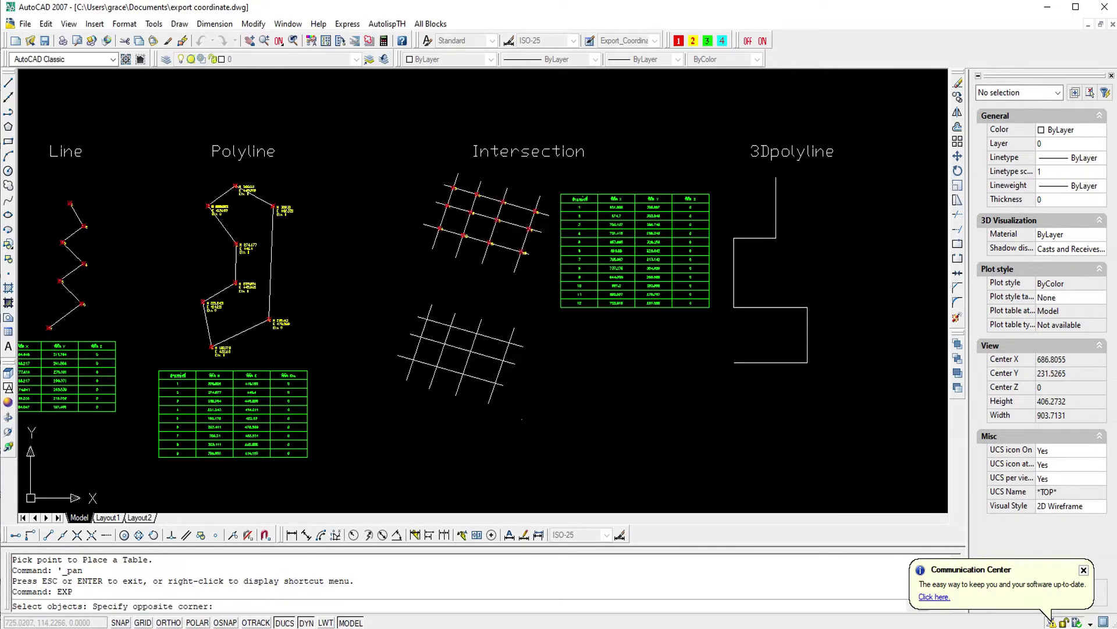
Window-select the second grid's lines and place the 12-row table below the grid
click(394, 309)
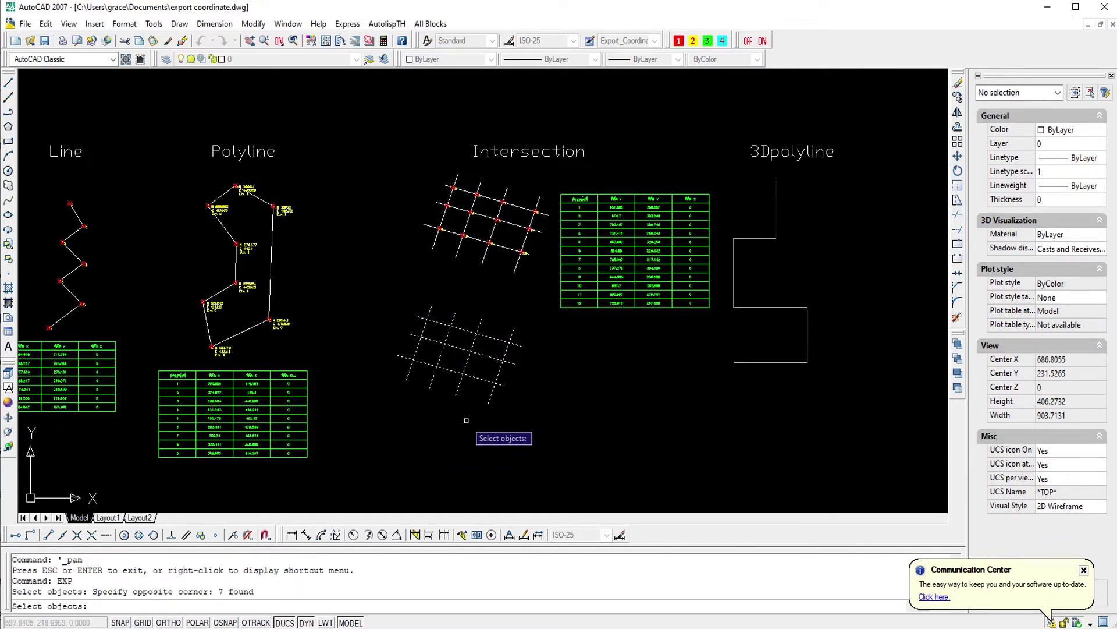
key(Return)
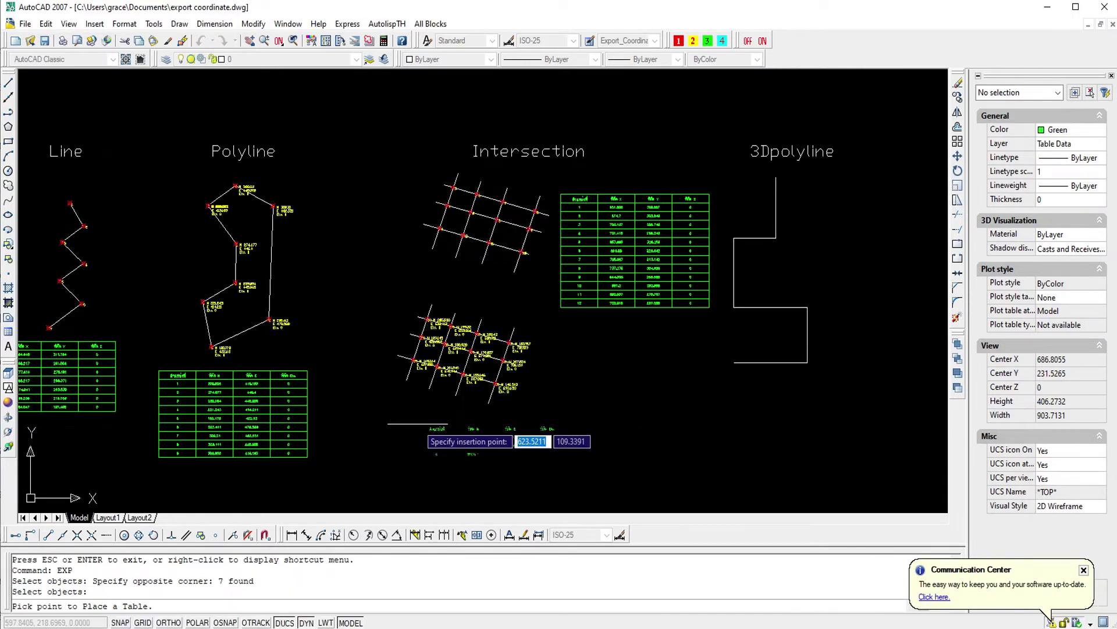
click(418, 418)
scroll(466, 454, up, 3)
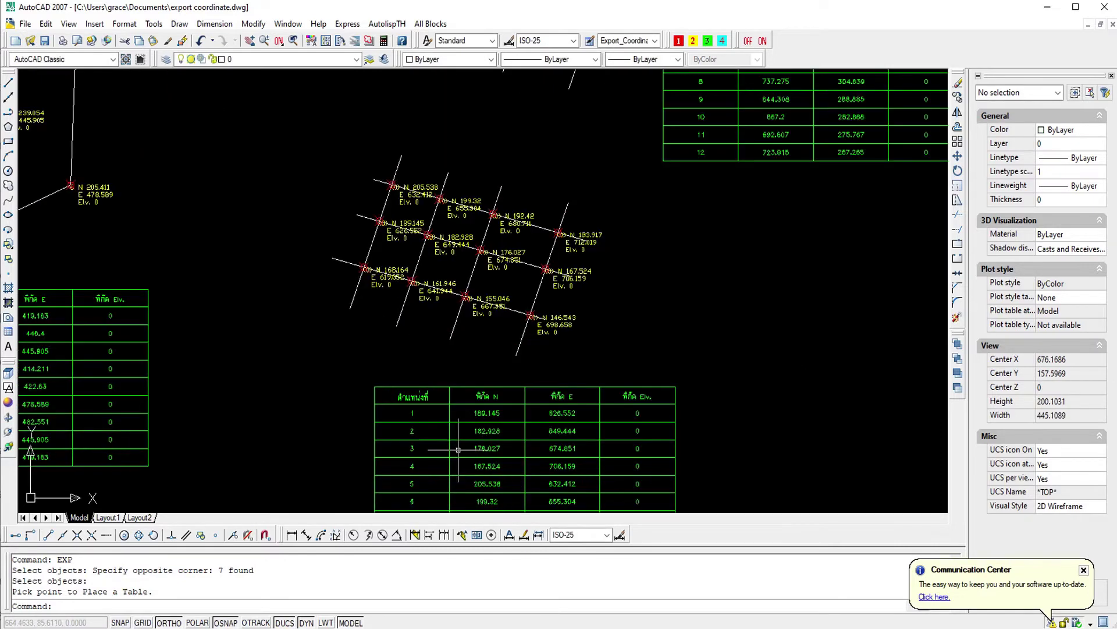
click(250, 40)
drag(505, 351, 481, 207)
right_click(496, 230)
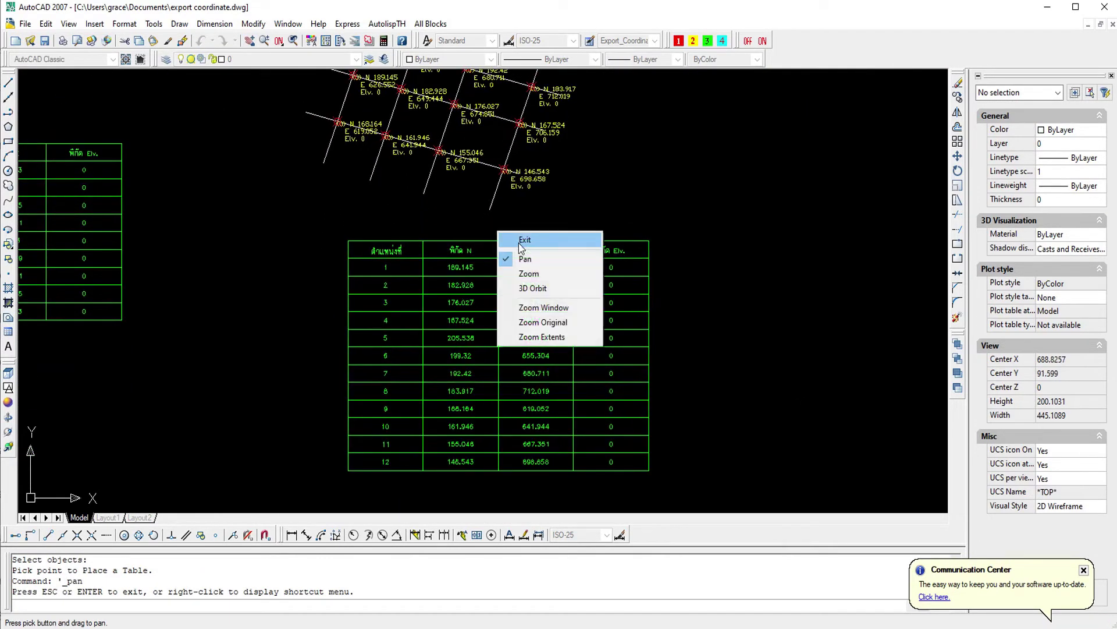
click(521, 238)
Check the export in Excel and set cell A52 as the next export start
key(alt+Tab)
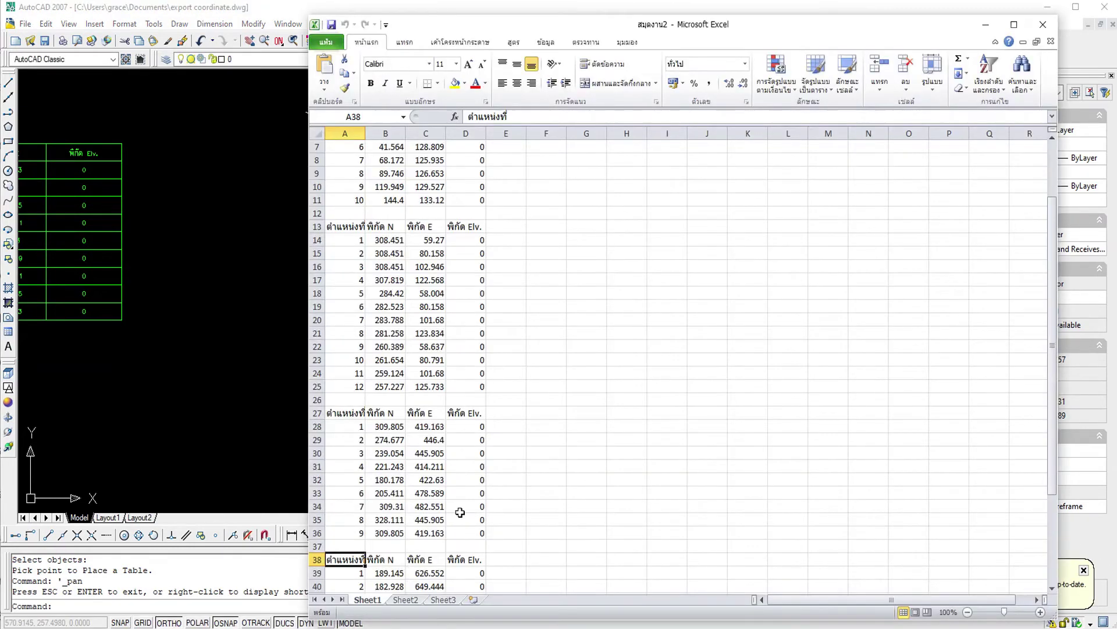
scroll(506, 408, down, 4)
scroll(460, 477, down, 1)
click(353, 549)
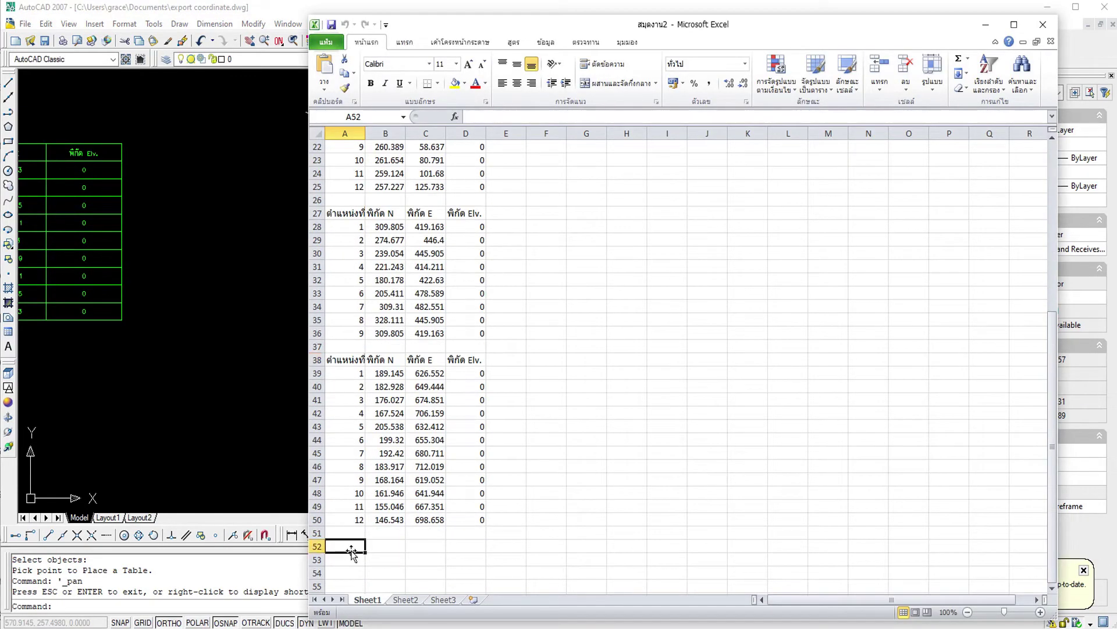
click(258, 432)
scroll(257, 432, down, 3)
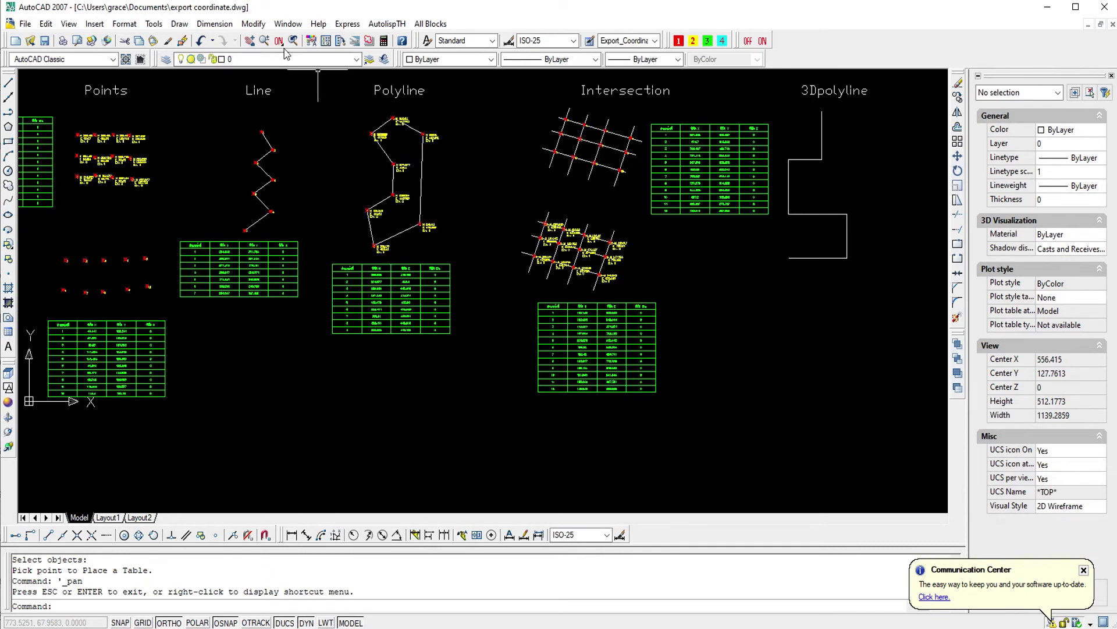
Pan to the 3D polyline and rerun the export with Select Object, Text and 3DPoly
click(251, 43)
drag(794, 289, 540, 333)
right_click(504, 320)
click(528, 331)
right_click(528, 334)
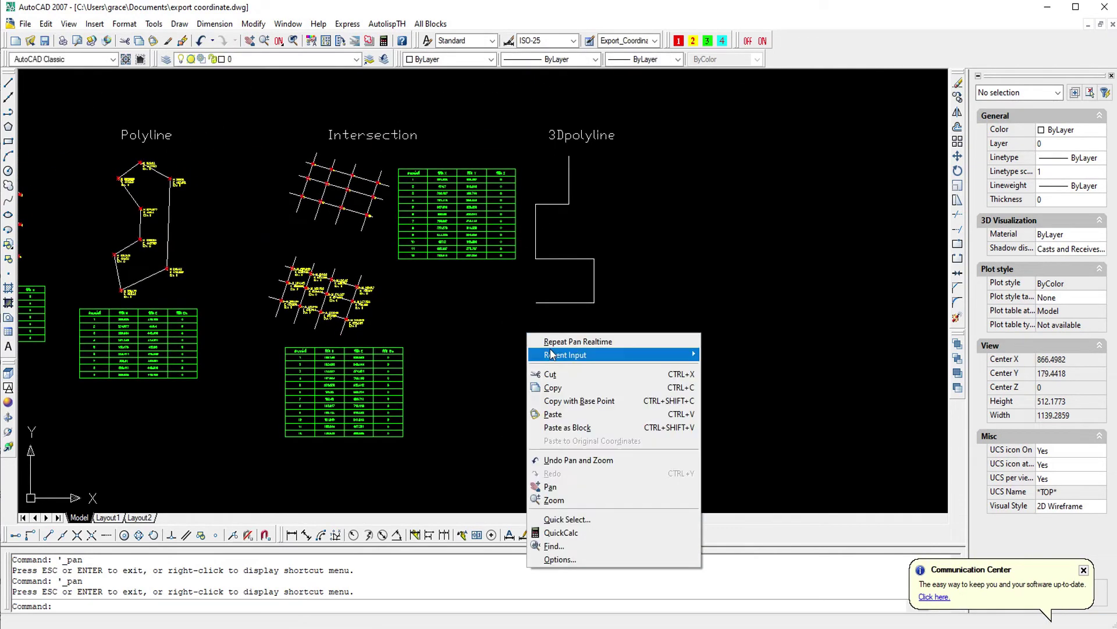
click(739, 369)
text(EXP)
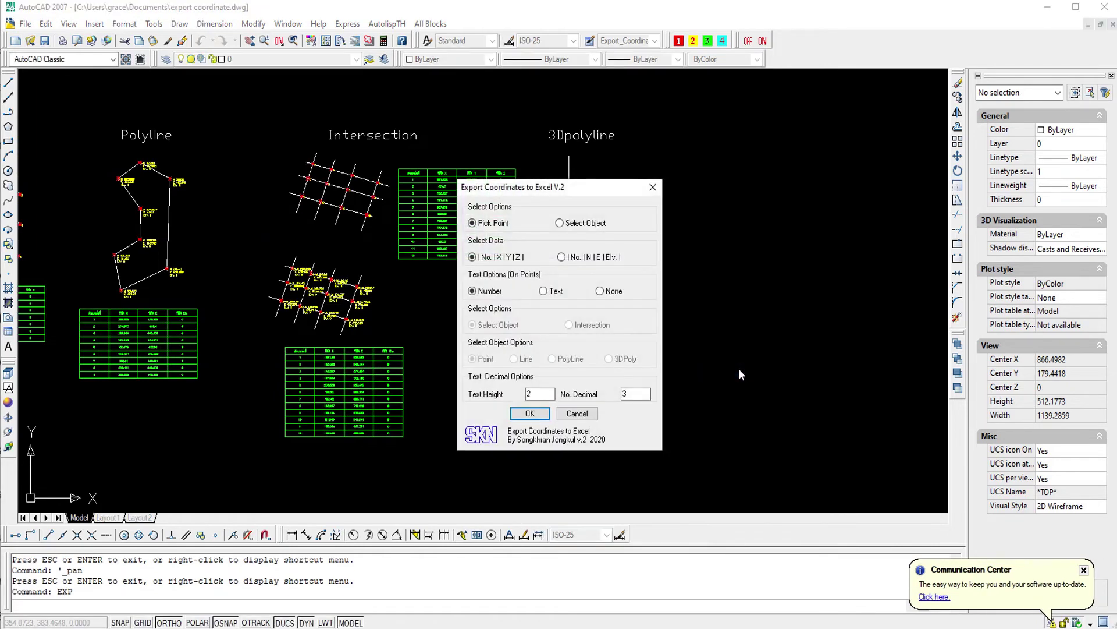
click(560, 224)
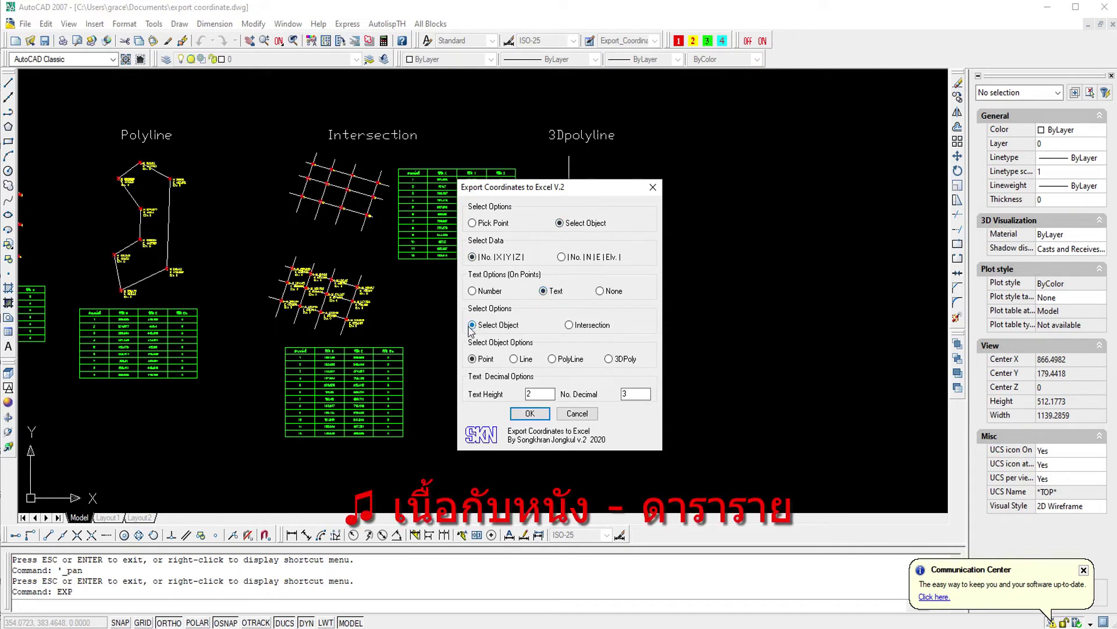
click(530, 413)
Pick the 3D polyline and place its 9-row coordinate table beneath it
click(595, 303)
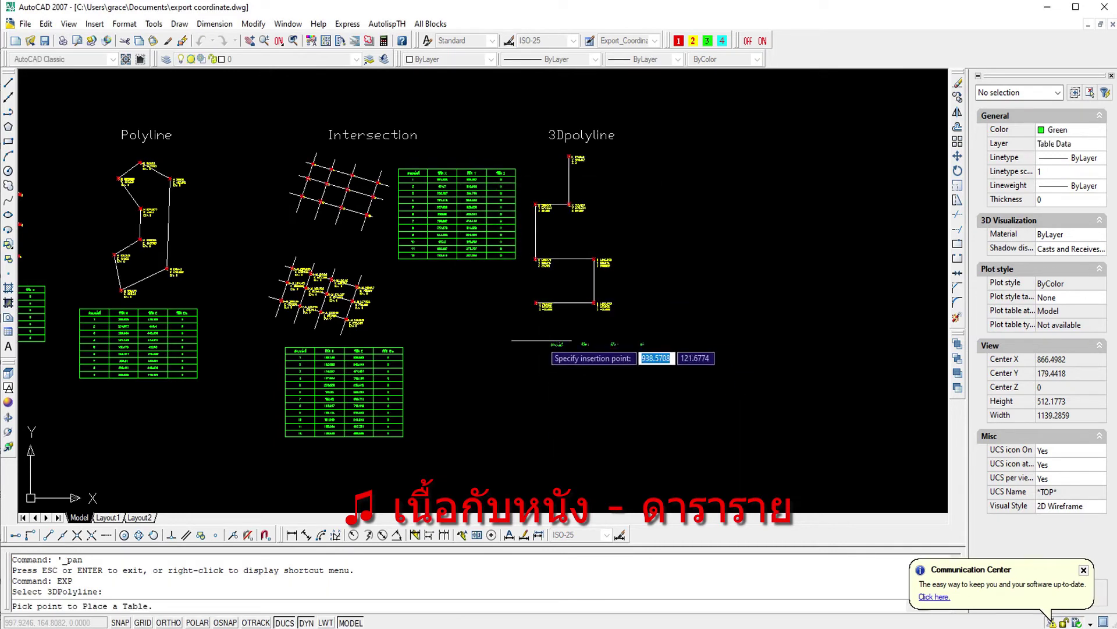
click(541, 339)
scroll(605, 398, up, 3)
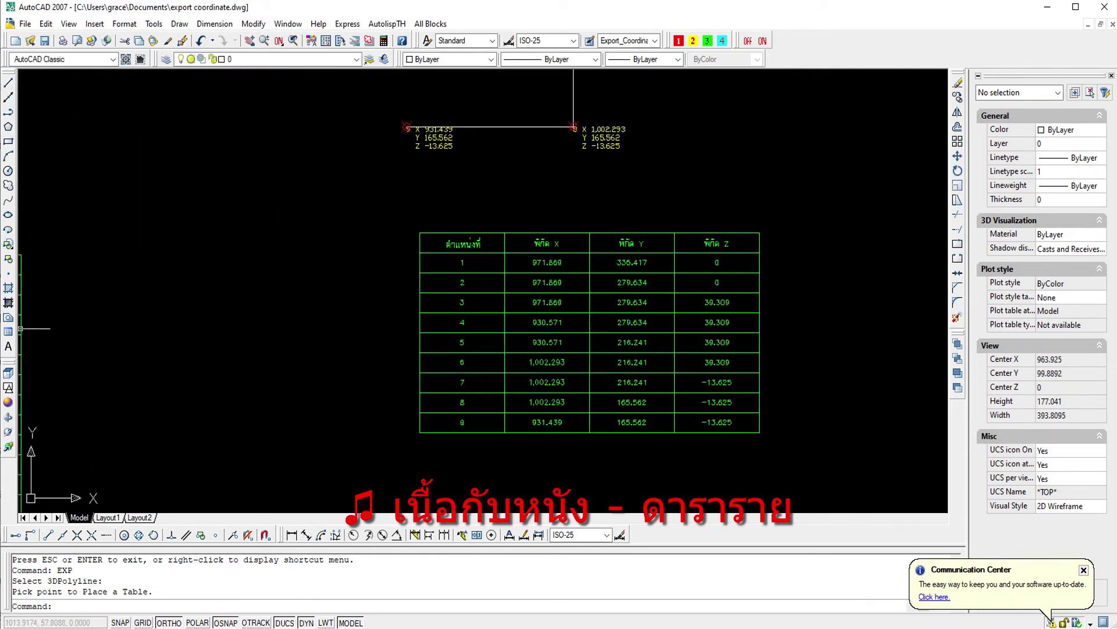
Orbit and pan to view the 3D polyline's labels from an oblique angle
click(9, 418)
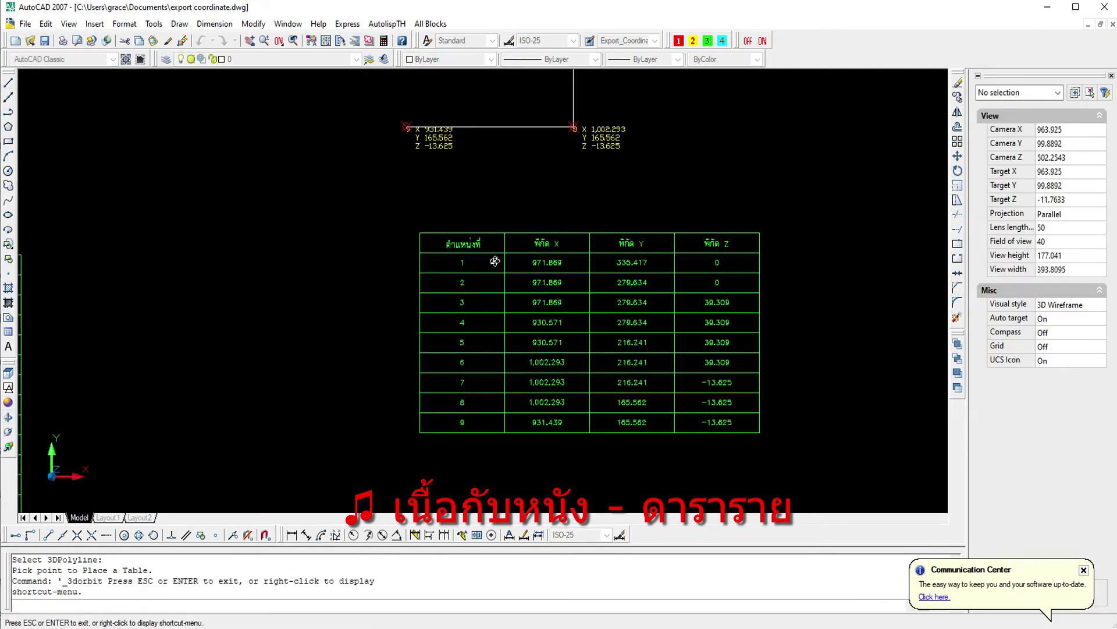
drag(637, 150, 592, 54)
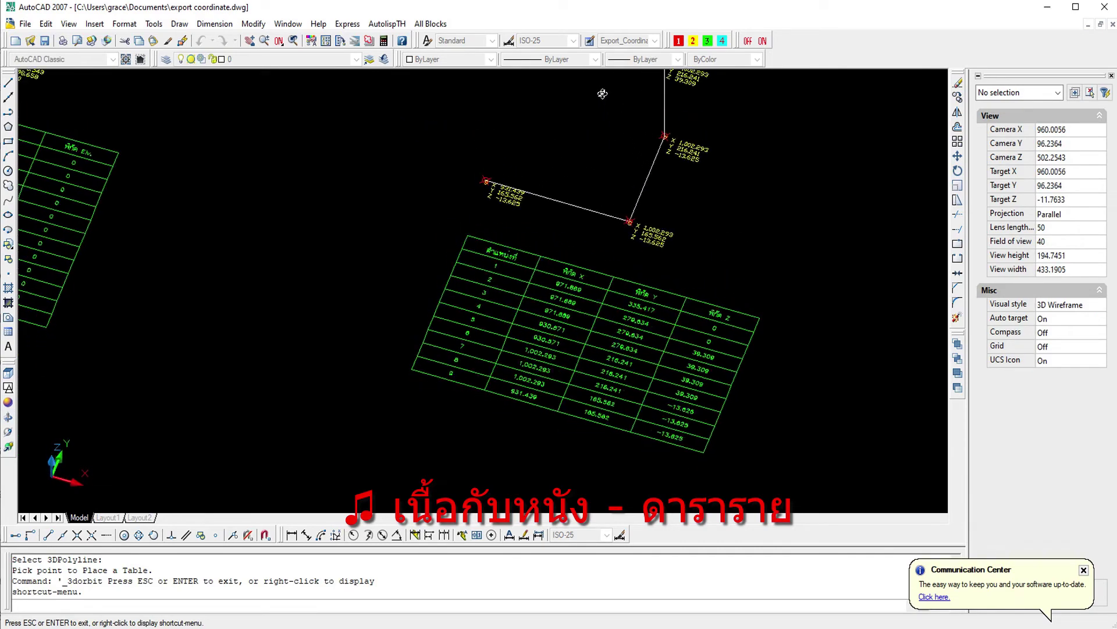
click(263, 40)
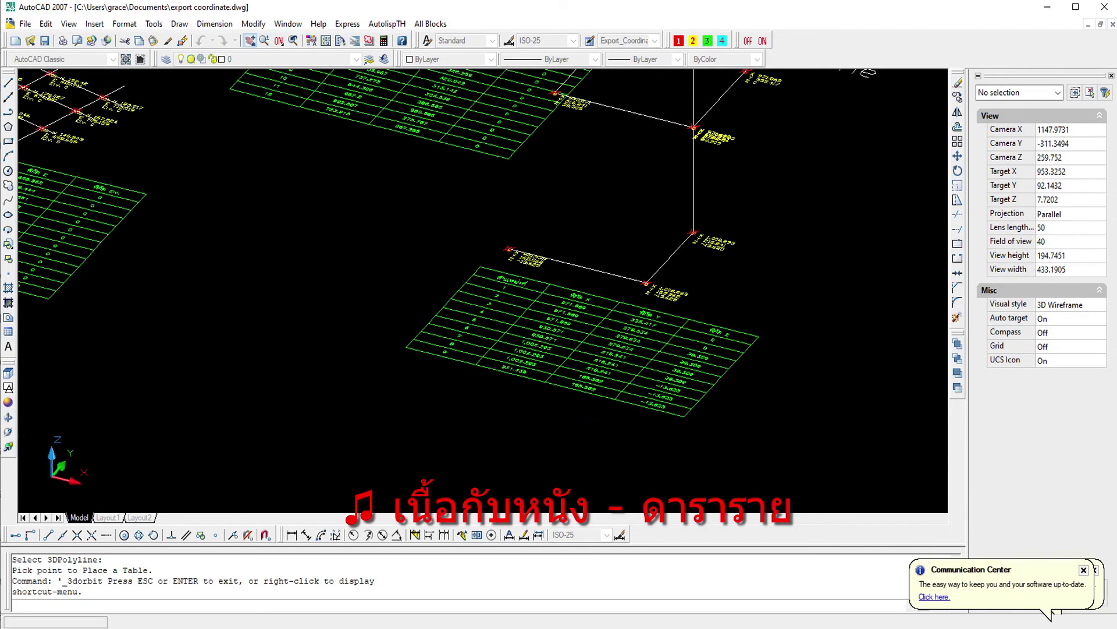
drag(554, 175, 384, 304)
key(Escape)
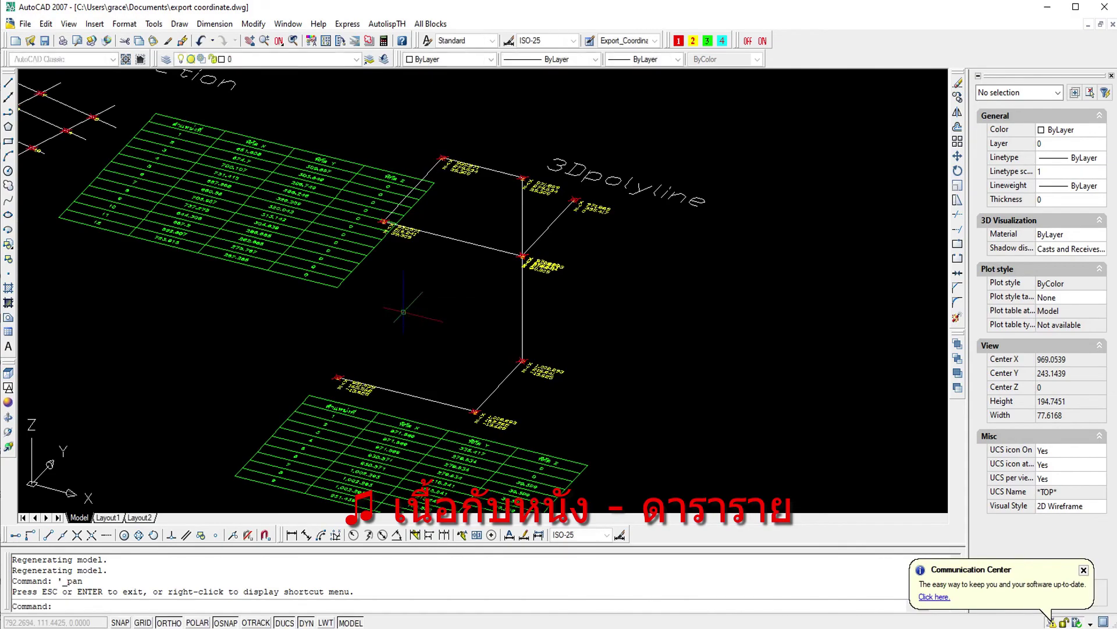
scroll(395, 314, up, 2)
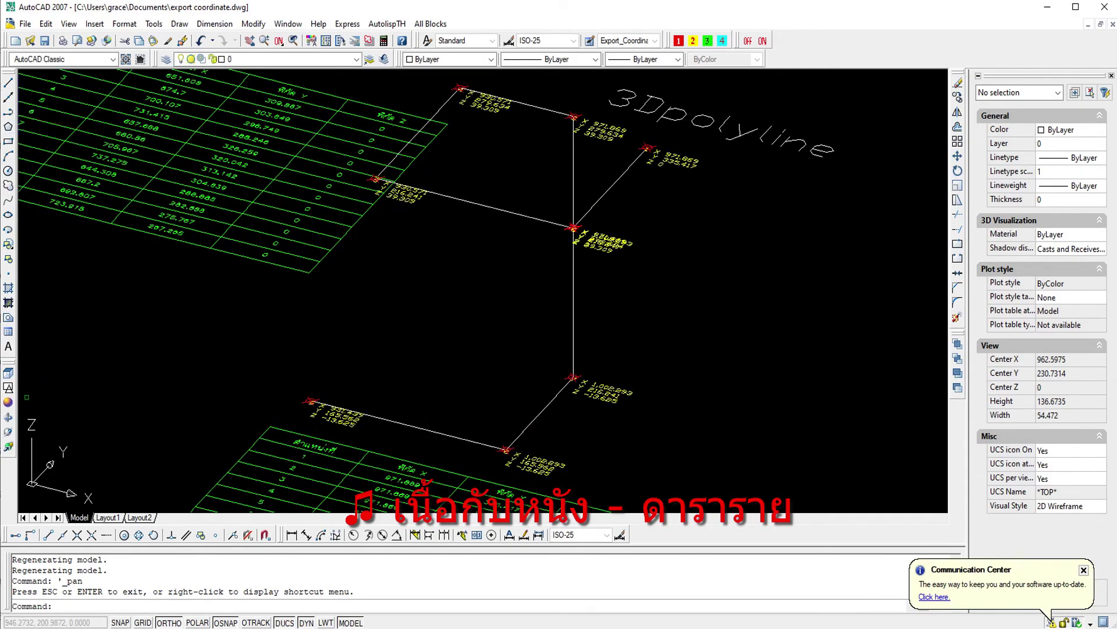
Rotate to show the polyline's height, then restore the Top view of the drawing
click(8, 418)
mouse_move(520, 319)
mouse_down()
mouse_move(514, 287)
mouse_move(499, 326)
mouse_move(579, 337)
mouse_move(616, 297)
mouse_move(517, 327)
mouse_move(511, 416)
mouse_move(568, 275)
mouse_move(546, 316)
mouse_move(514, 324)
mouse_up()
right_click(514, 323)
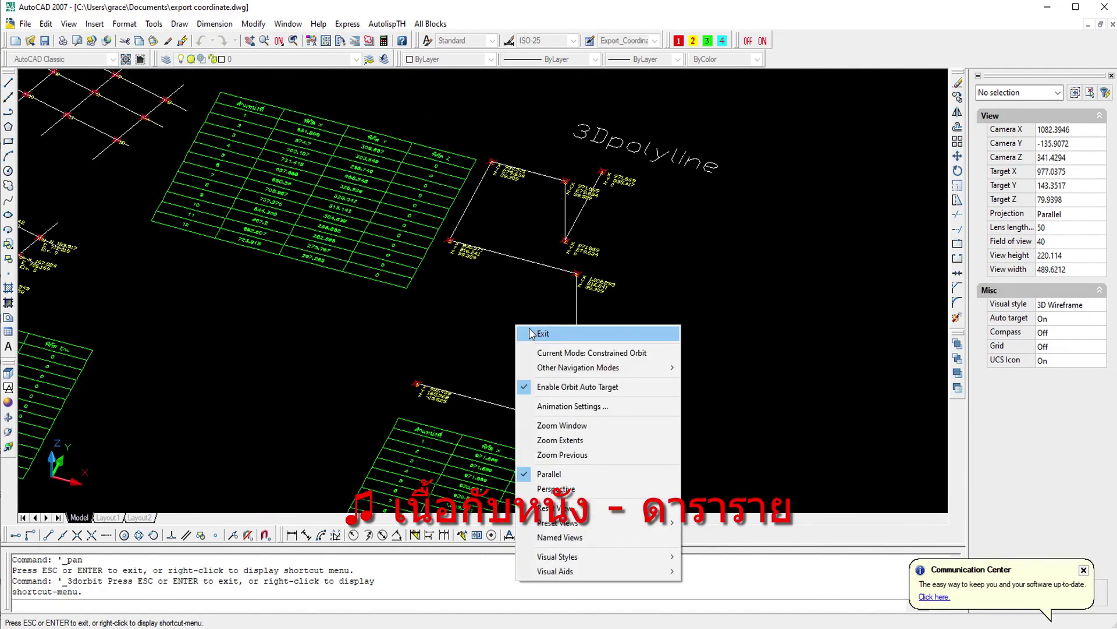
click(543, 333)
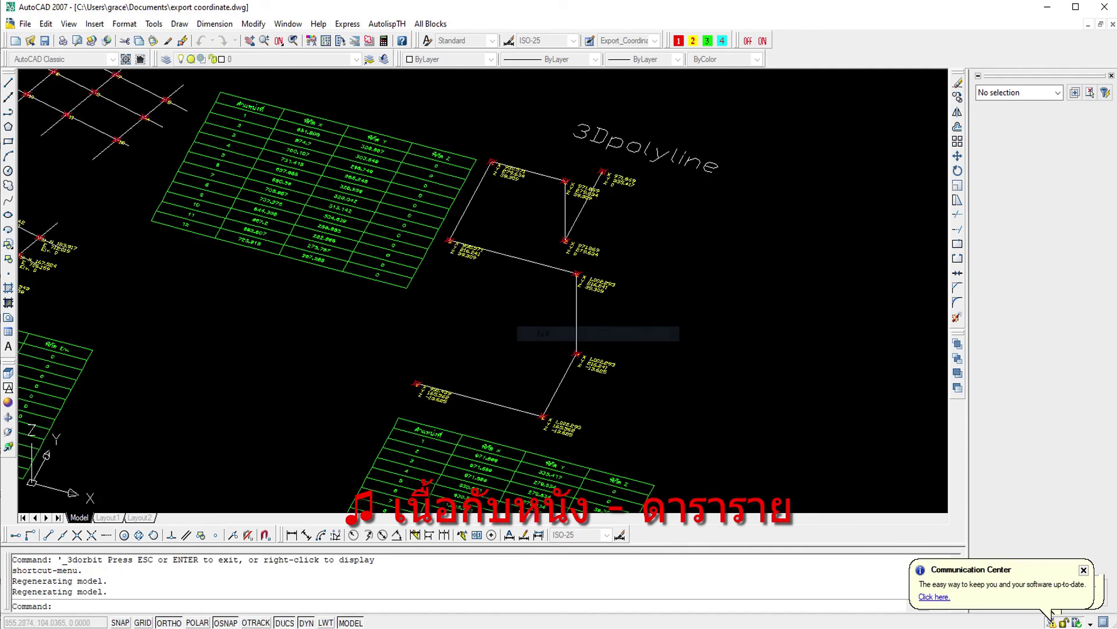
click(9, 373)
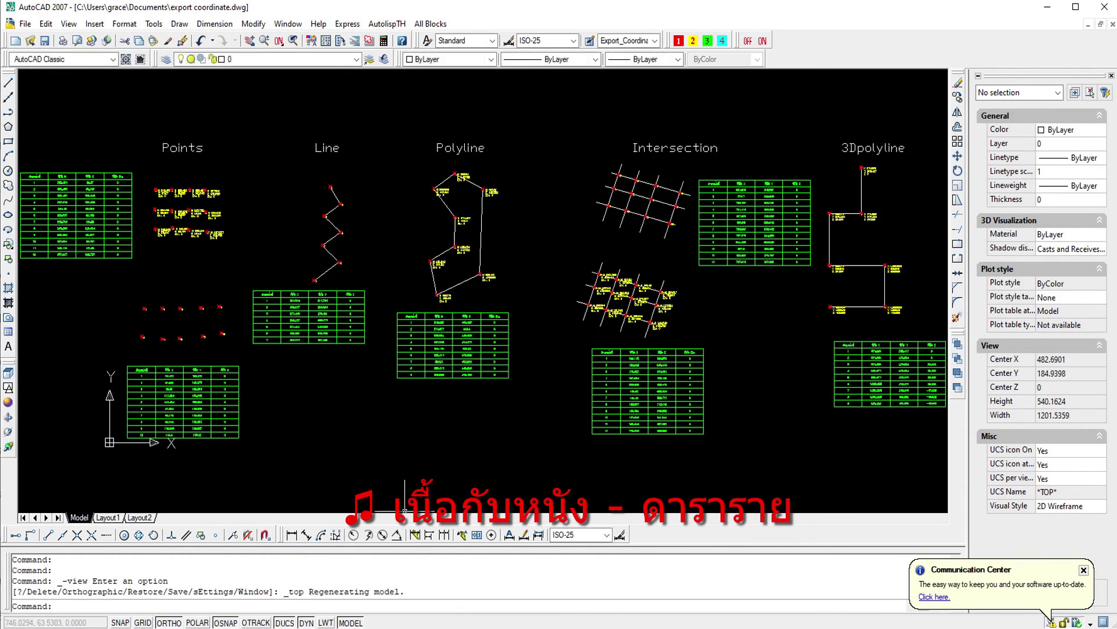
key(alt+Tab)
Check the 3D polyline's X/Y/Z coordinates in rows 52–61, then close Excel without saving
scroll(598, 443, down, 3)
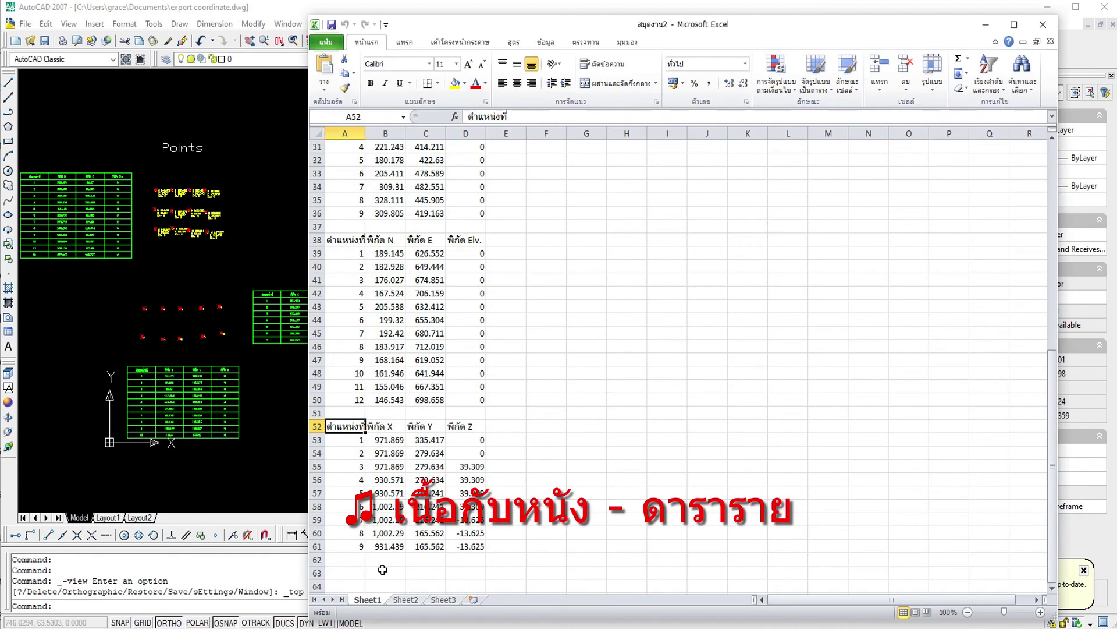
scroll(391, 548, up, 3)
scroll(407, 535, up, 3)
scroll(442, 523, up, 3)
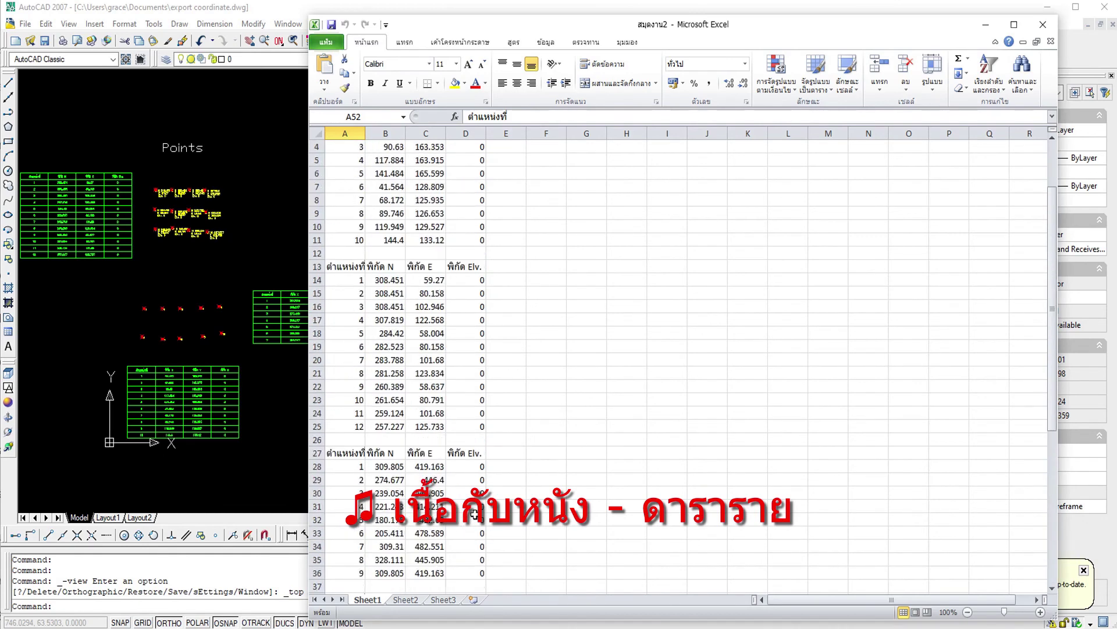
scroll(474, 514, up, 1)
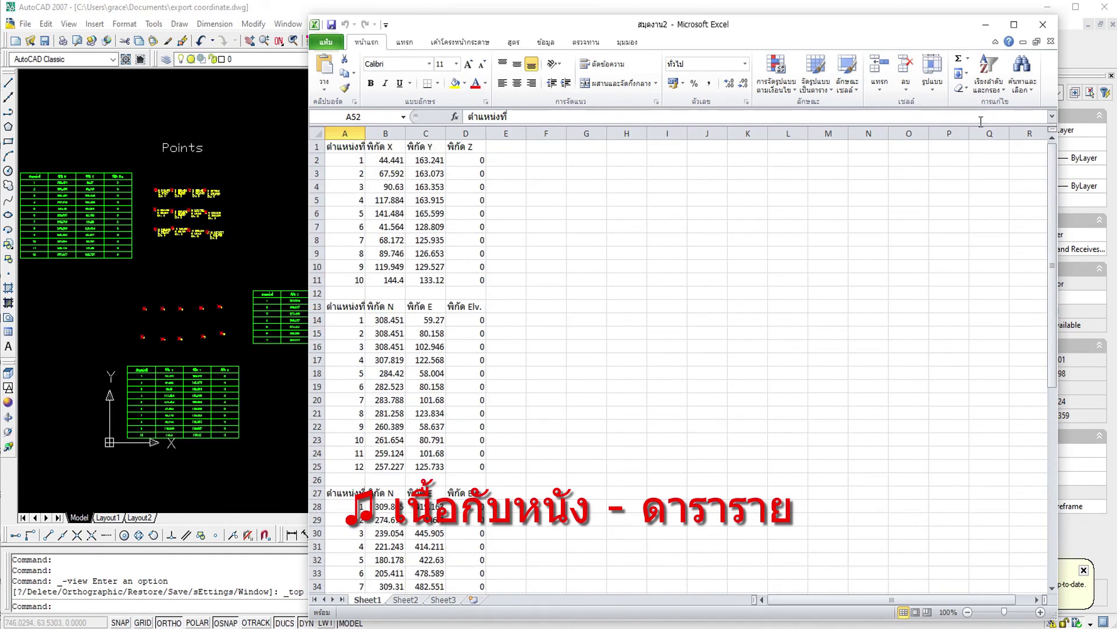
click(1043, 25)
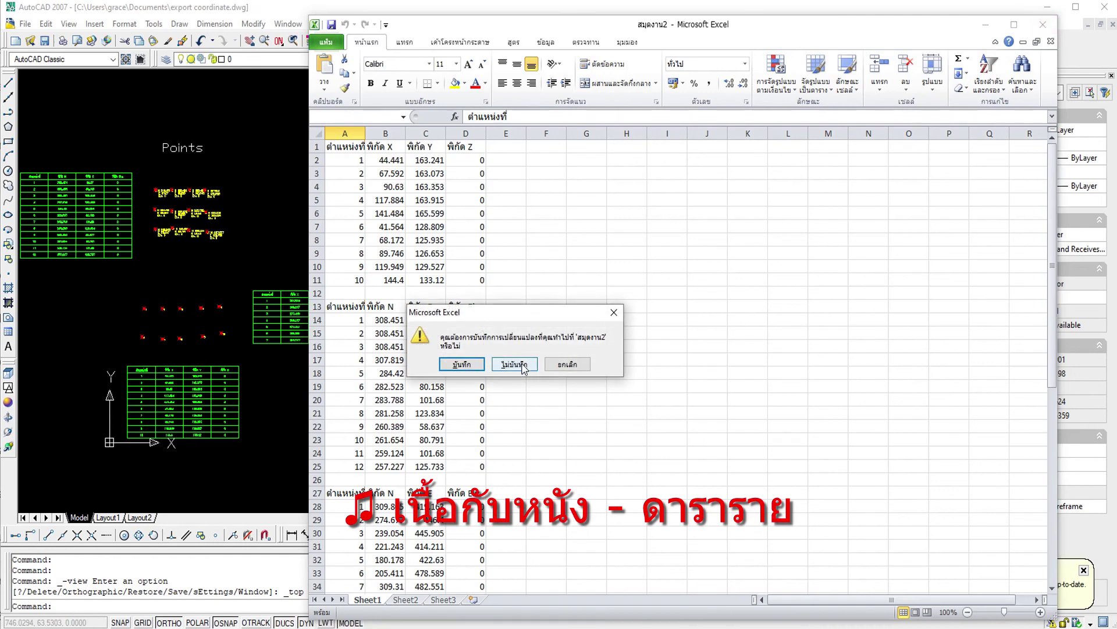
click(515, 364)
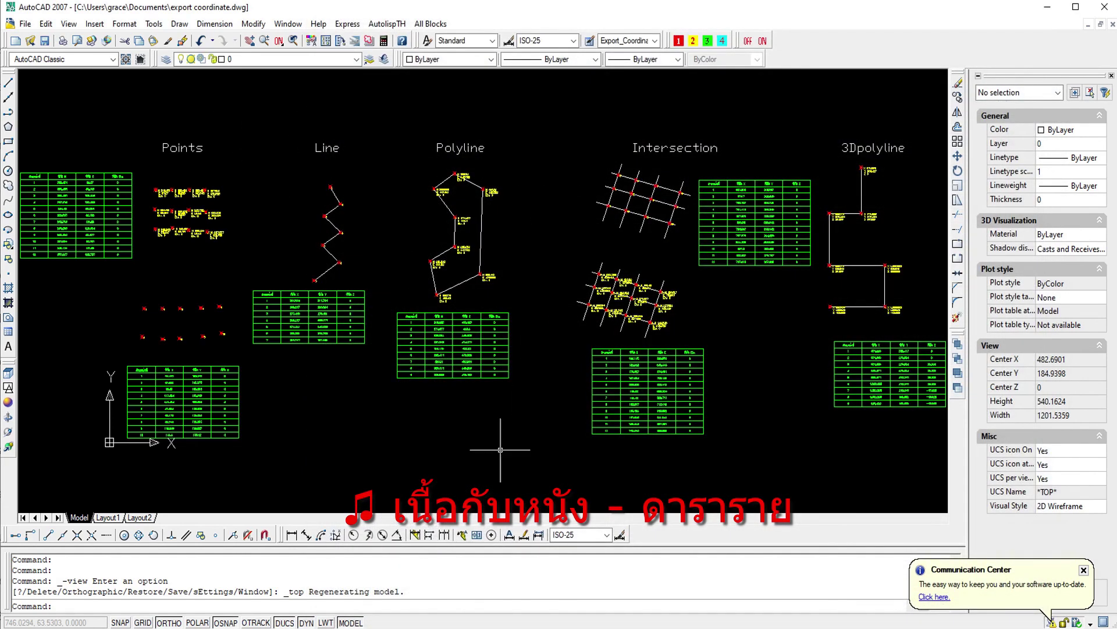